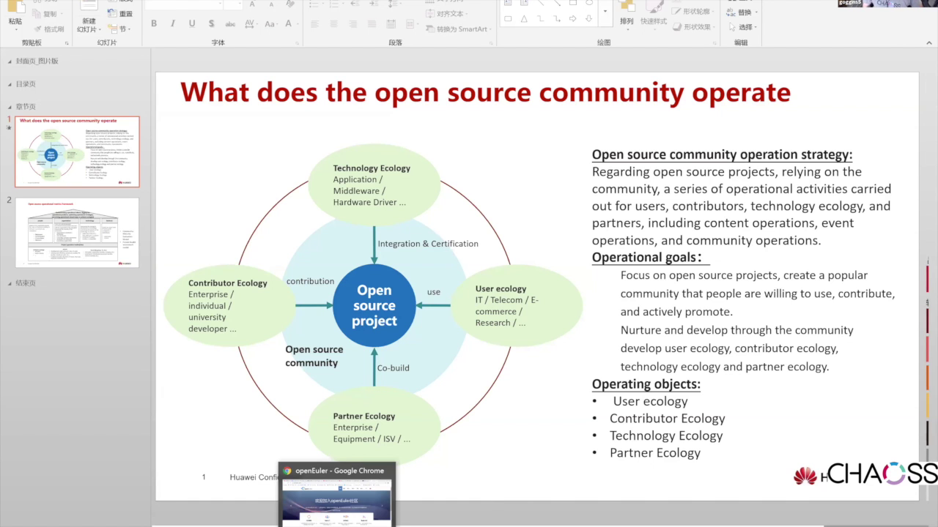
- Switch from the PowerPoint slide to the openEuler home page in Chrome
{"action": "left_click", "coordinate": [337, 526]}
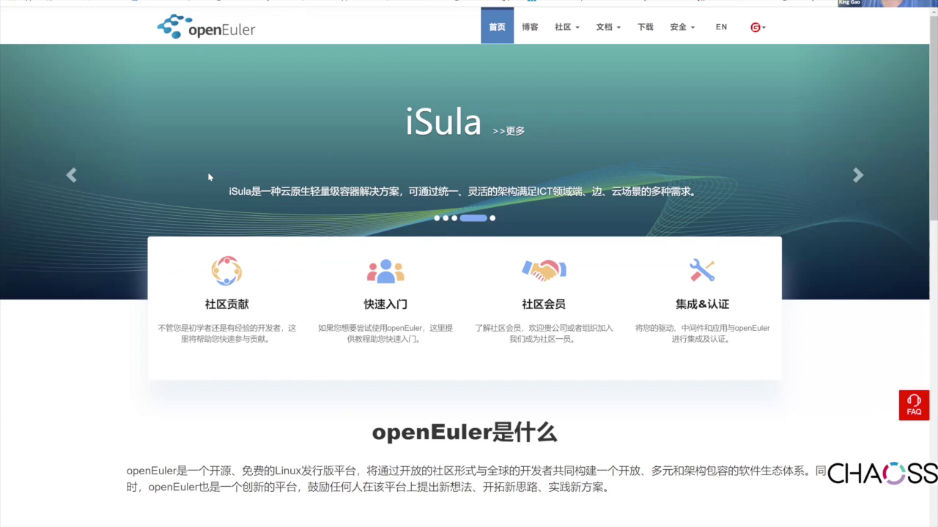
- Open the post 浅谈openEuler开源社区运营度量及分析 from the openEuler 博客 list
{"action": "left_click", "coordinate": [535, 29]}
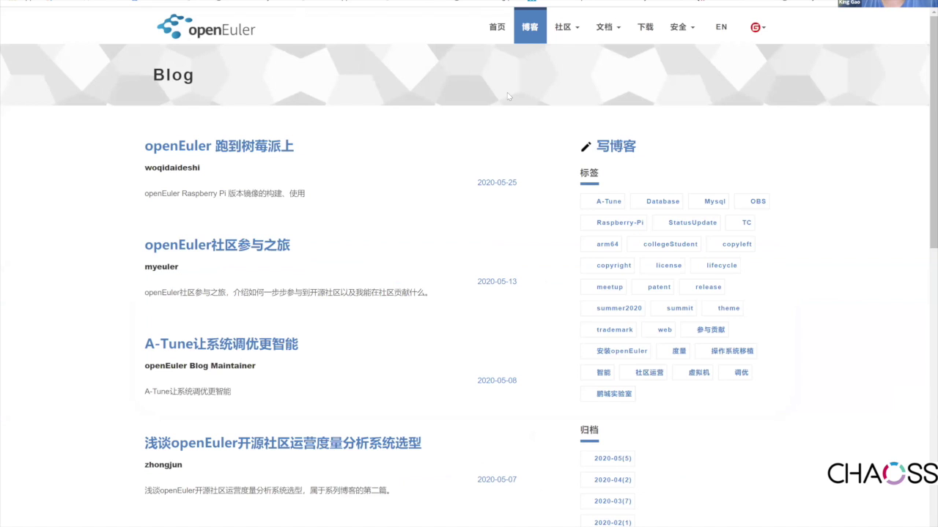
{"action": "scroll", "coordinate": [804, 453], "scroll_direction": "down", "scroll_amount": 3}
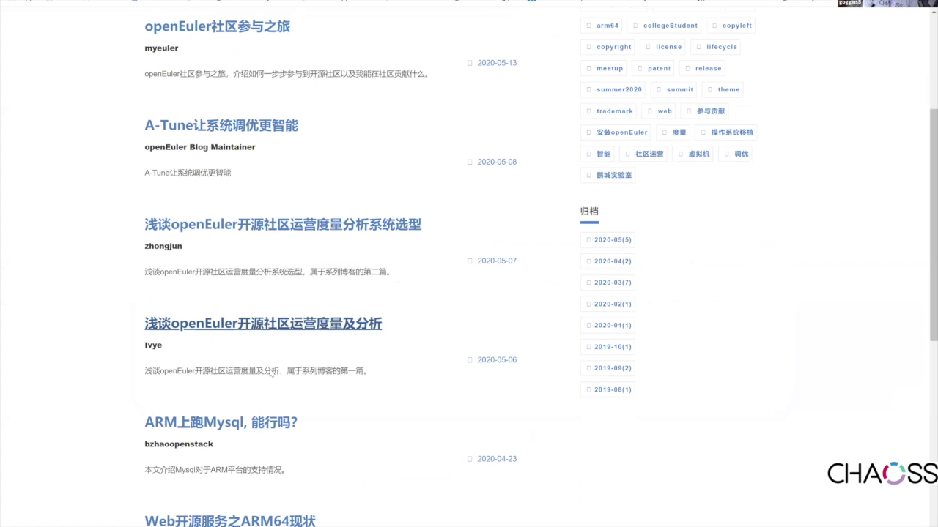
{"action": "left_click", "coordinate": [316, 357]}
- Scroll to the article's metrics framework diagram, then return to PowerPoint slide 2
{"action": "right_click", "coordinate": [787, 340]}
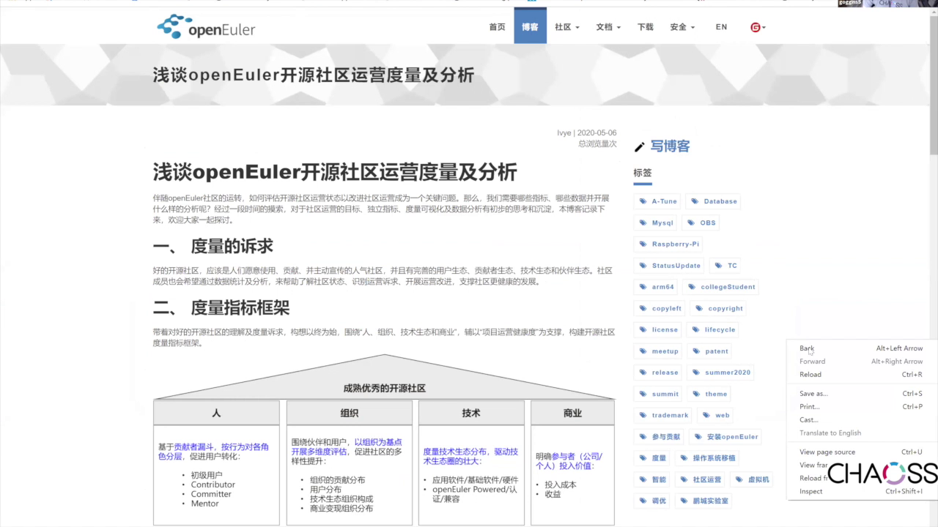
{"action": "left_click", "coordinate": [792, 327]}
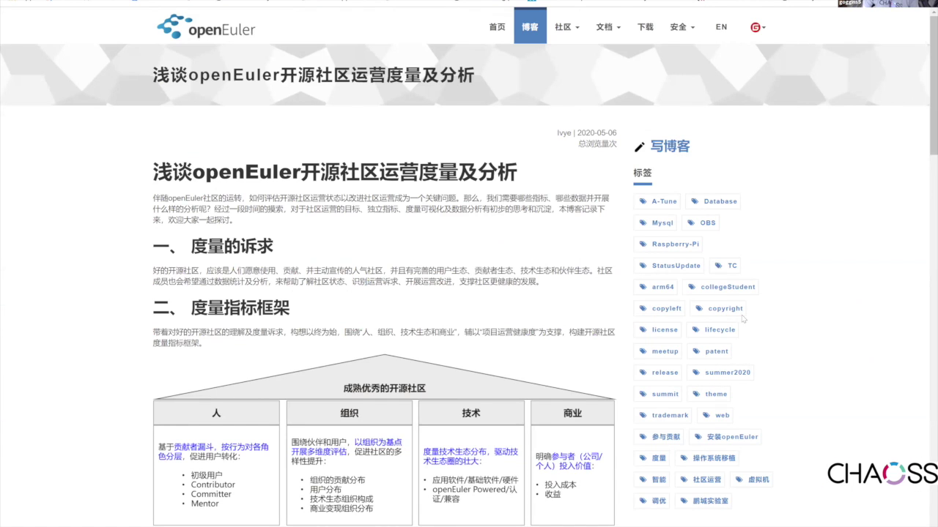
{"action": "right_click", "coordinate": [788, 321]}
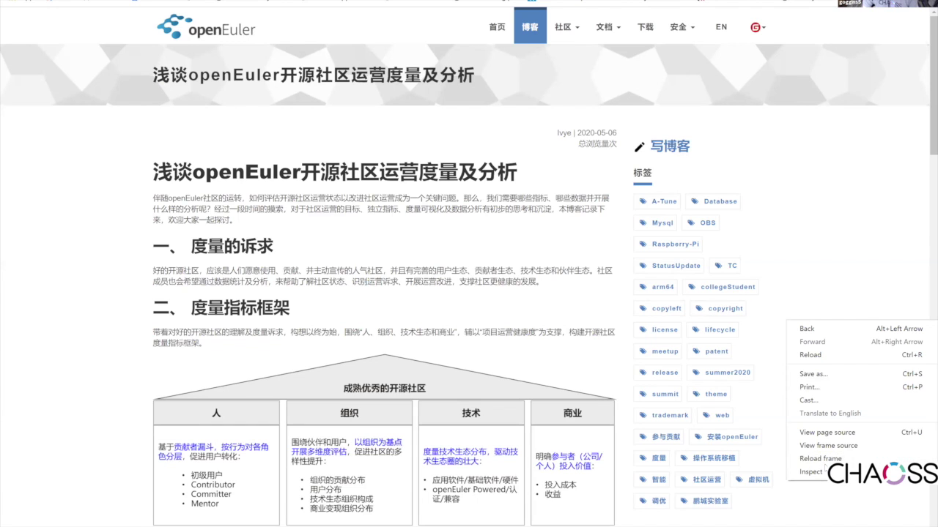
{"action": "key", "text": "Escape"}
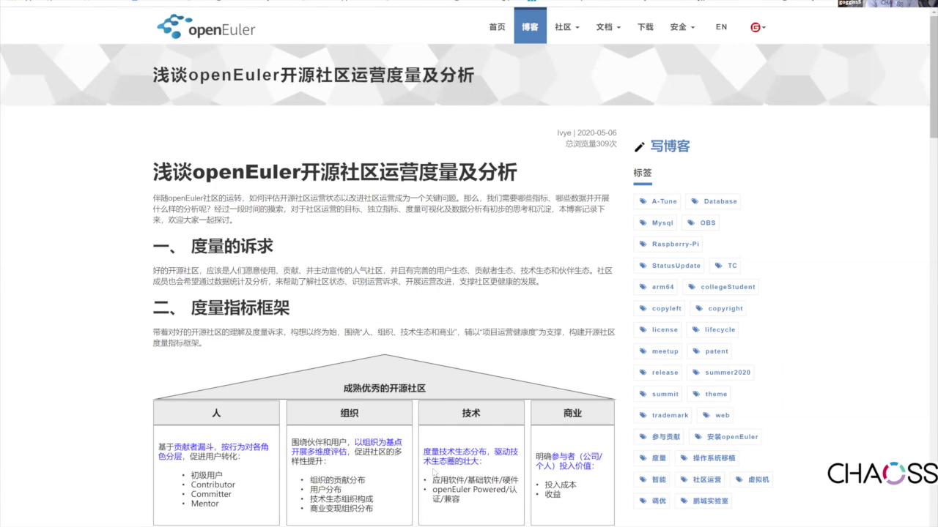
{"action": "scroll", "coordinate": [387, 471], "scroll_direction": "down", "scroll_amount": 3}
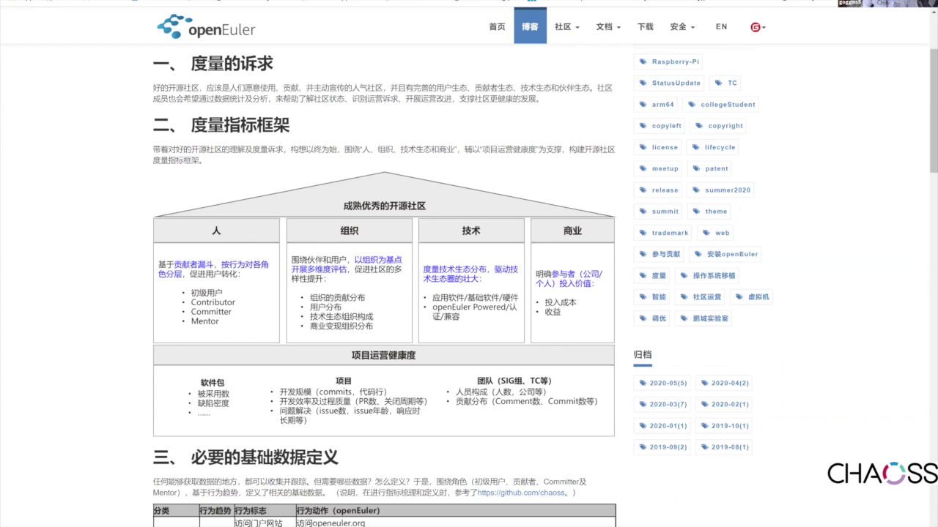
{"action": "mouse_move", "coordinate": [390, 526]}
{"action": "left_click", "coordinate": [450, 505]}
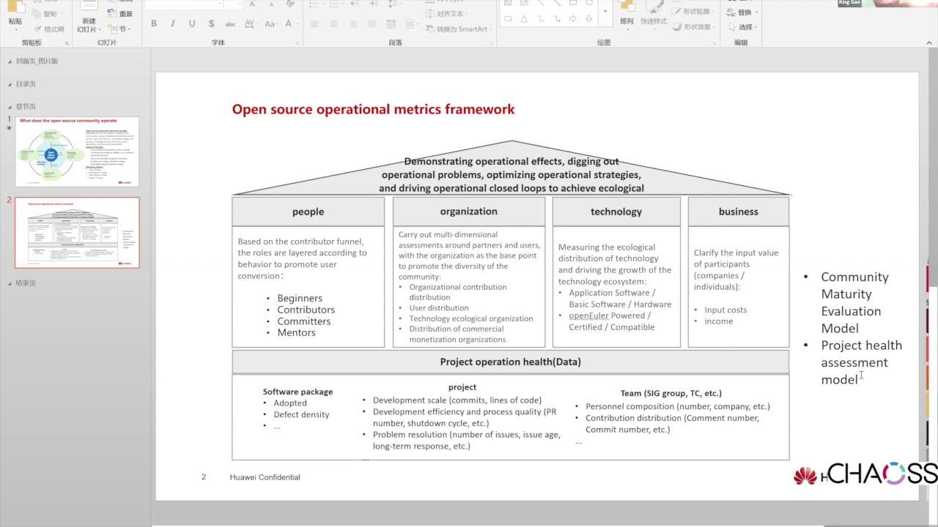
{"action": "left_click", "coordinate": [829, 345]}
{"action": "triple_click", "coordinate": [861, 371]}
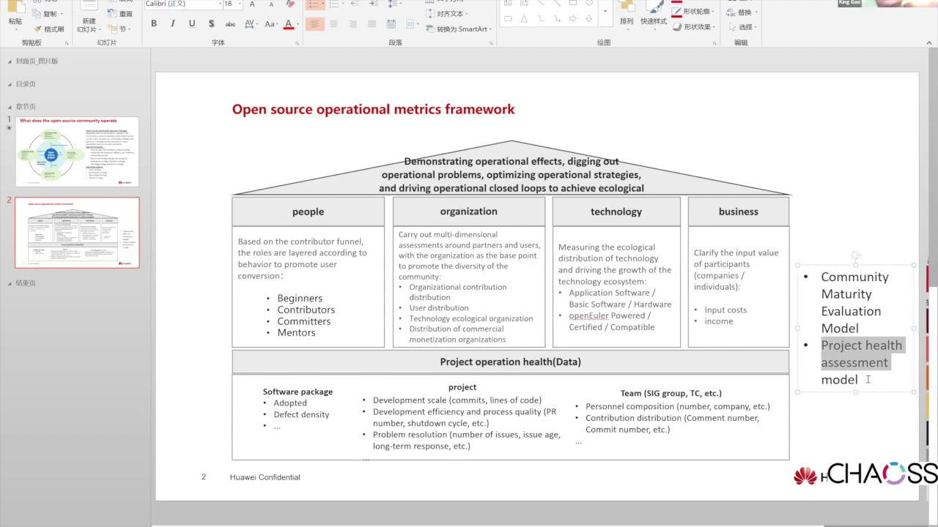
{"action": "left_click", "coordinate": [888, 439]}
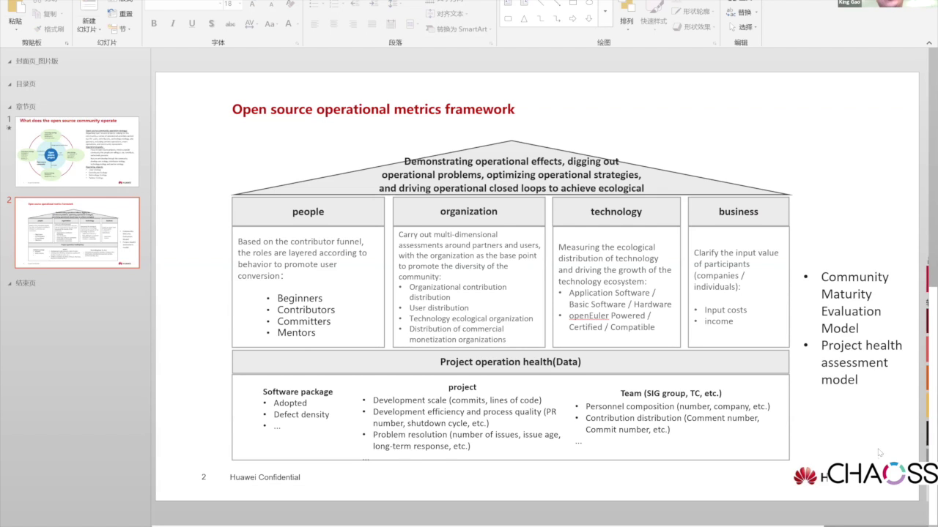
{"action": "left_click", "coordinate": [867, 328]}
{"action": "left_click_drag", "start_coordinate": [854, 312], "coordinate": [857, 333]}
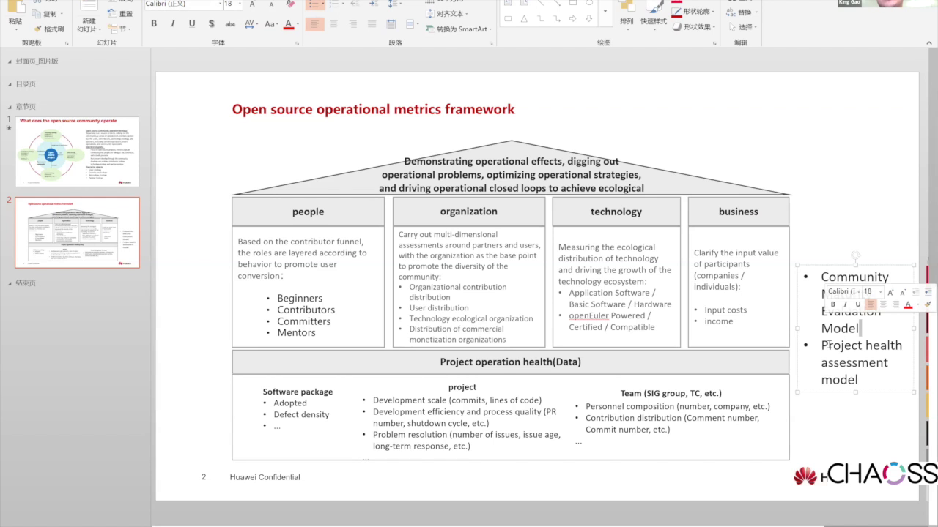
{"action": "left_click_drag", "start_coordinate": [859, 378], "coordinate": [856, 235]}
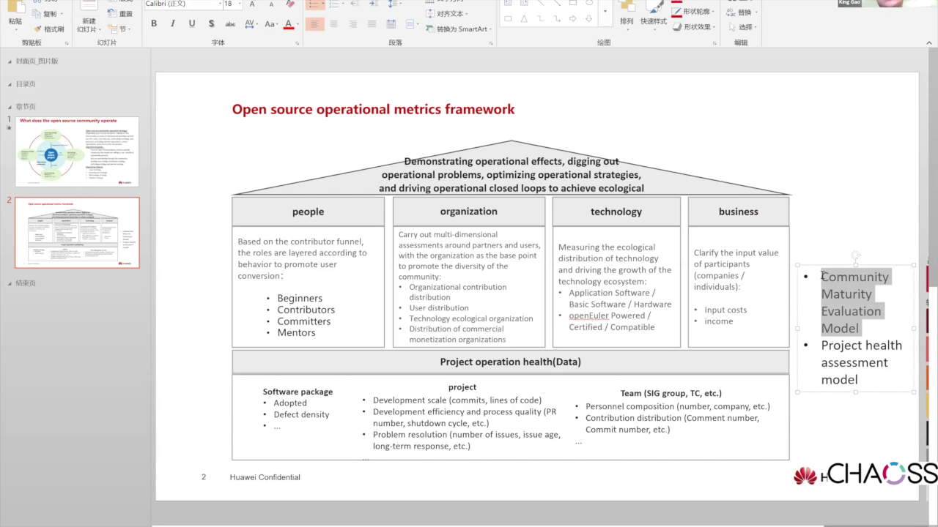
{"action": "left_click", "coordinate": [882, 195]}
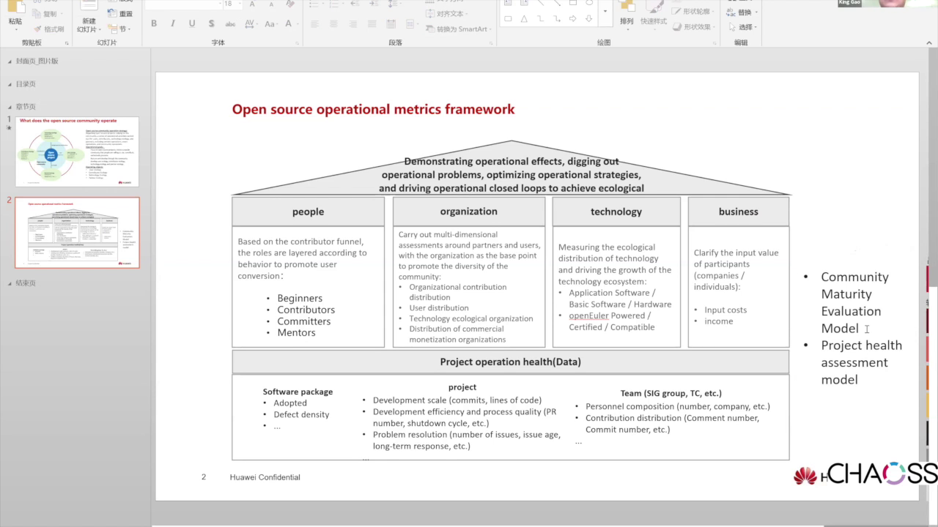
{"action": "left_click_drag", "start_coordinate": [860, 329], "coordinate": [871, 202]}
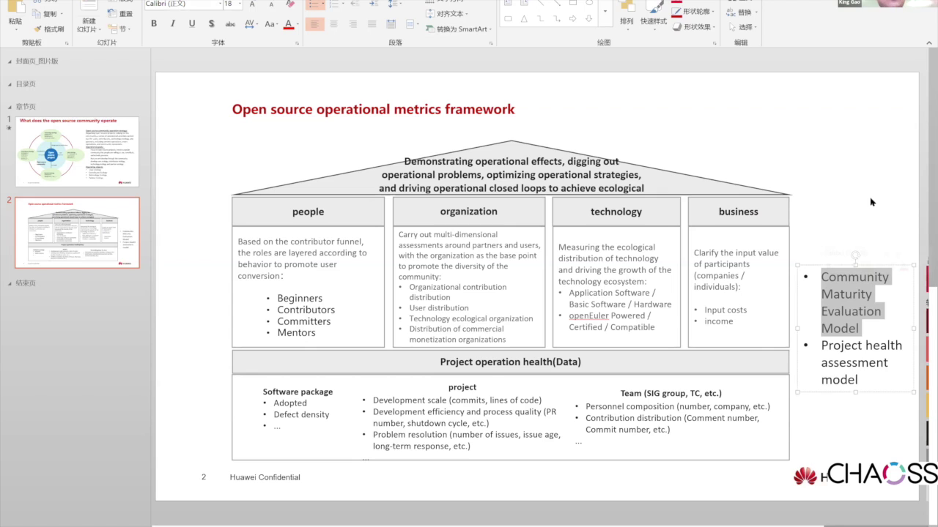
{"action": "left_click", "coordinate": [879, 327]}
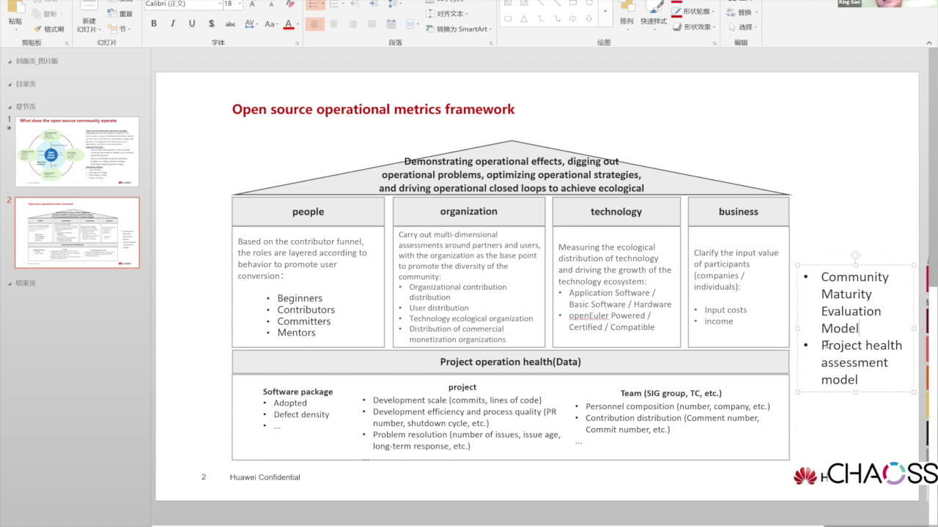
{"action": "mouse_move", "coordinate": [821, 346]}
{"action": "left_mouse_down"}
{"action": "mouse_move", "coordinate": [860, 377]}
{"action": "mouse_move", "coordinate": [898, 436]}
{"action": "left_mouse_up"}
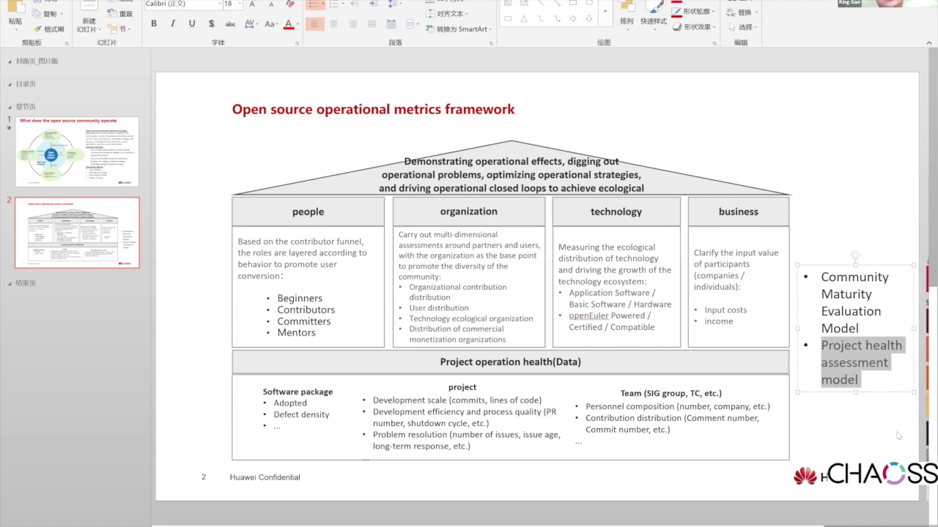
{"action": "left_click", "coordinate": [897, 436]}
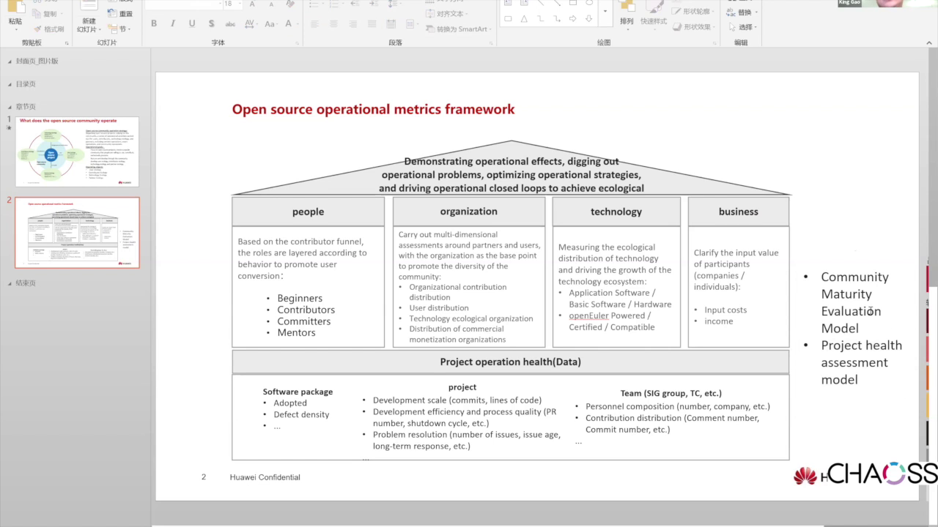
{"action": "mouse_move", "coordinate": [872, 328]}
{"action": "left_mouse_down"}
{"action": "mouse_move", "coordinate": [819, 295]}
{"action": "mouse_move", "coordinate": [853, 195]}
{"action": "left_mouse_up"}
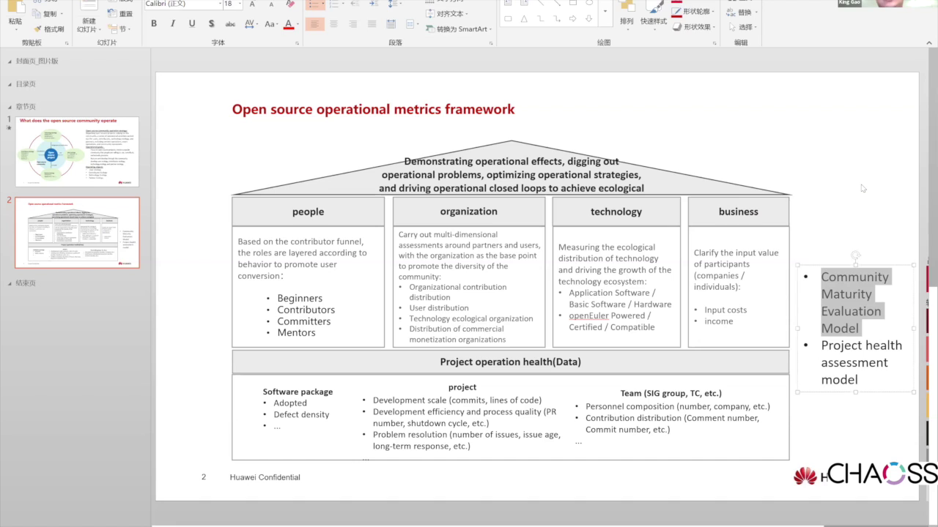
{"action": "left_click", "coordinate": [863, 188]}
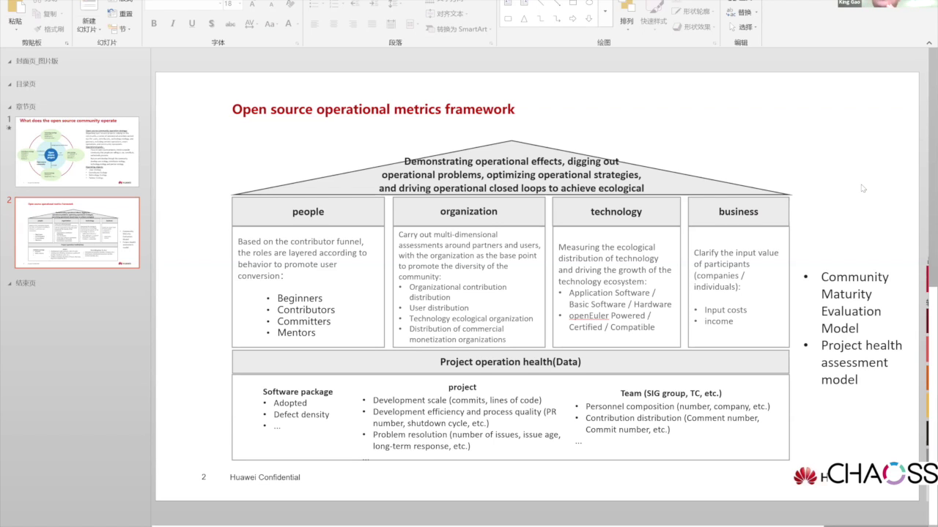
{"action": "left_click", "coordinate": [822, 279]}
{"action": "left_click_drag", "start_coordinate": [846, 324], "coordinate": [858, 379]}
{"action": "left_click", "coordinate": [881, 440]}
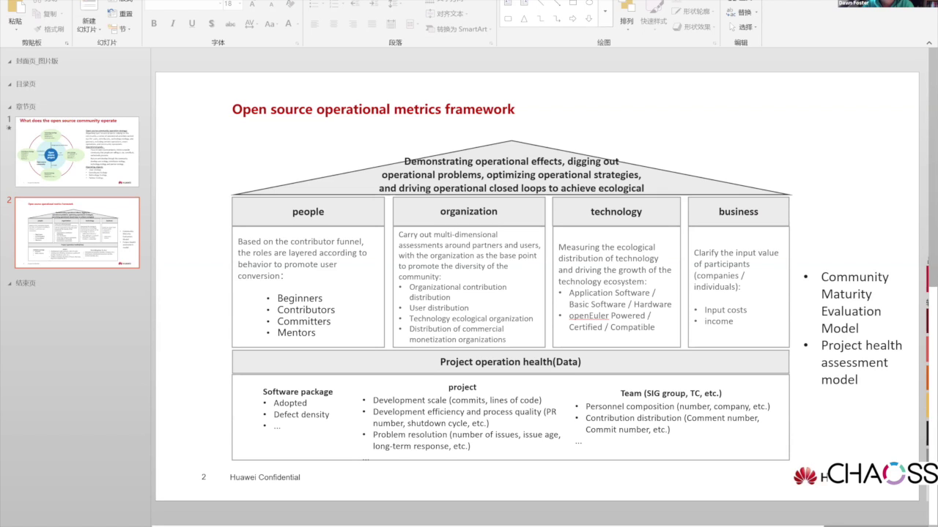
{"action": "left_click", "coordinate": [797, 126]}
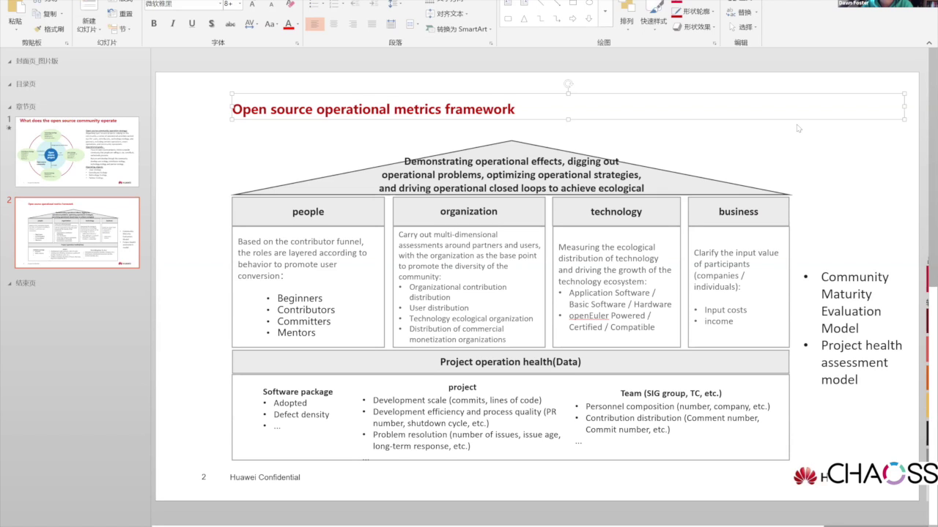
{"action": "left_click", "coordinate": [798, 128]}
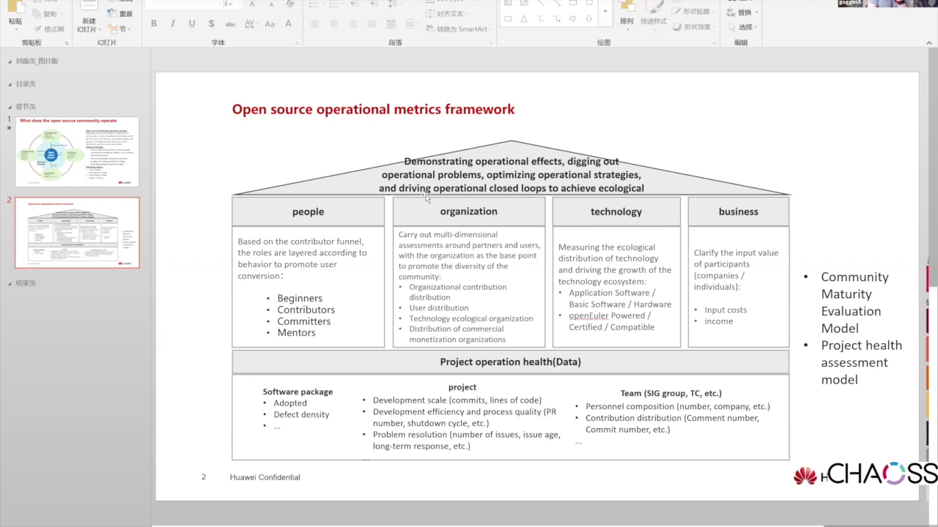
{"action": "left_click", "coordinate": [299, 212]}
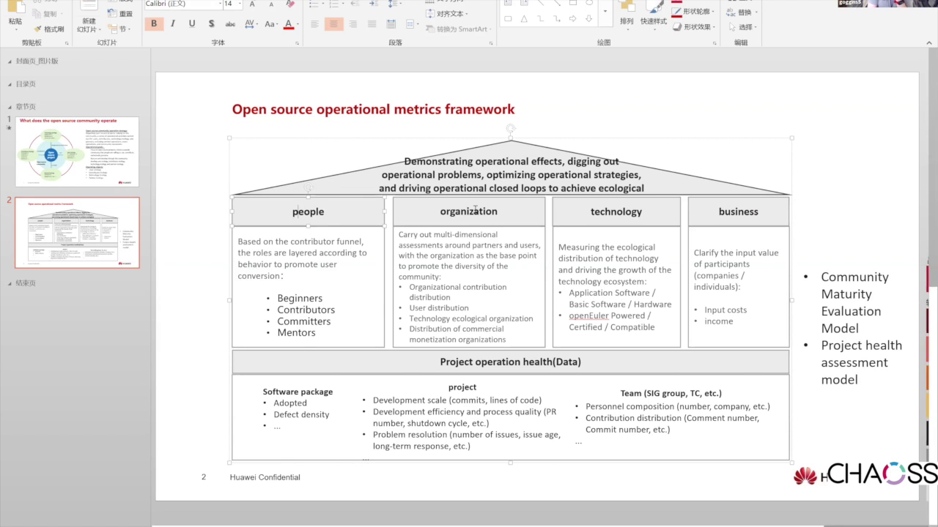
{"action": "left_click", "coordinate": [630, 212]}
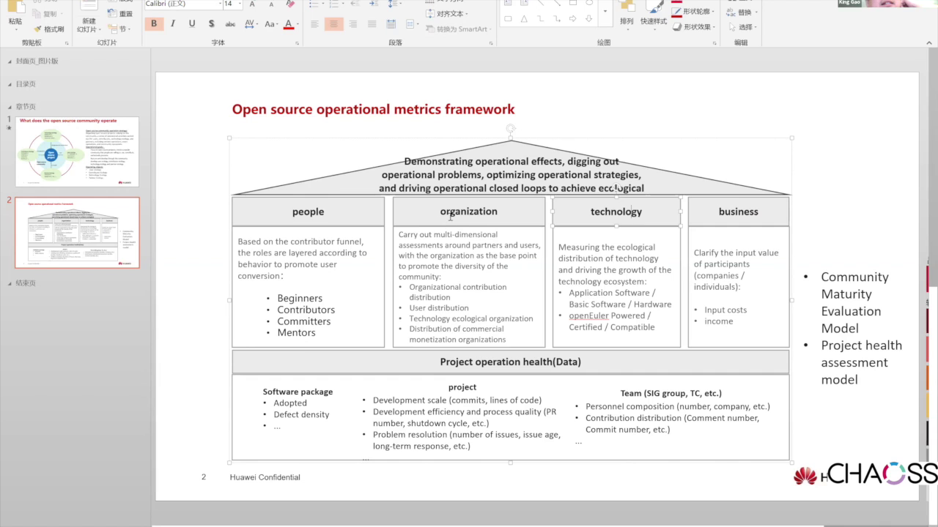
{"action": "left_click", "coordinate": [197, 280]}
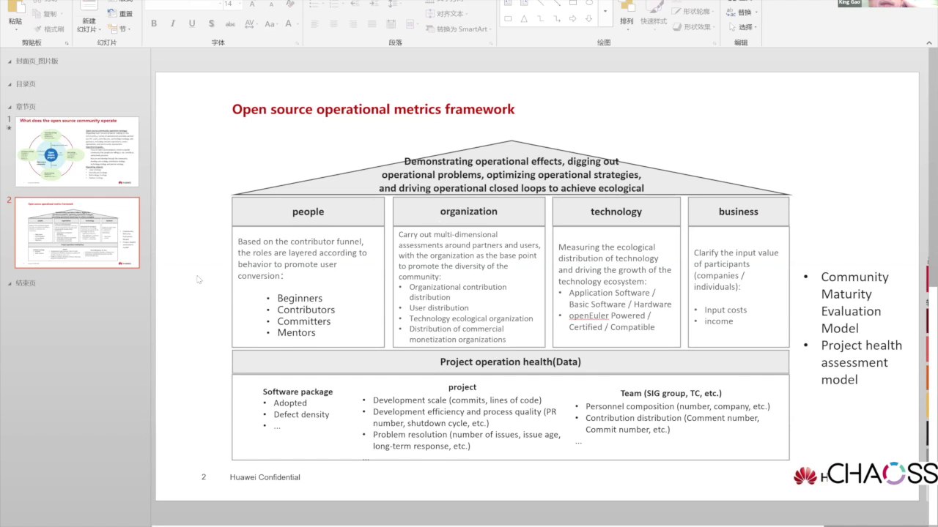
{"action": "left_click", "coordinate": [723, 211]}
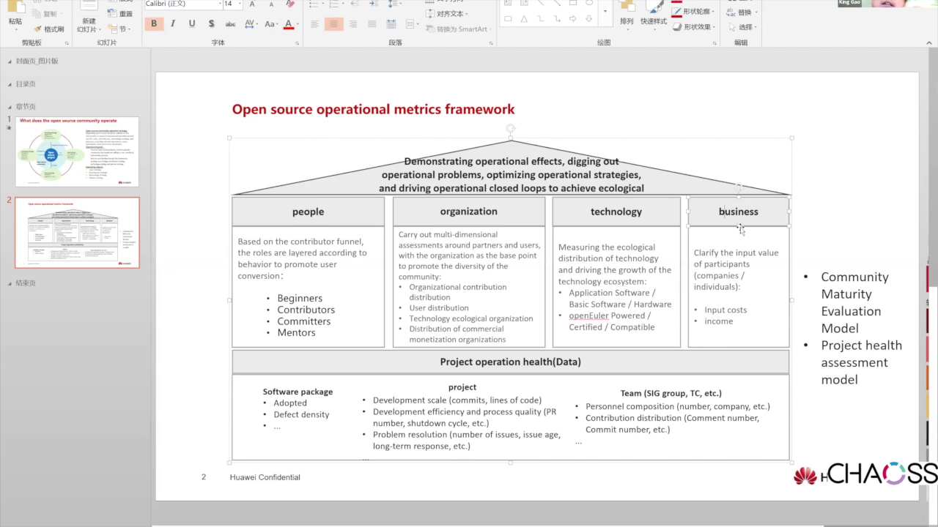
{"action": "left_click", "coordinate": [726, 265]}
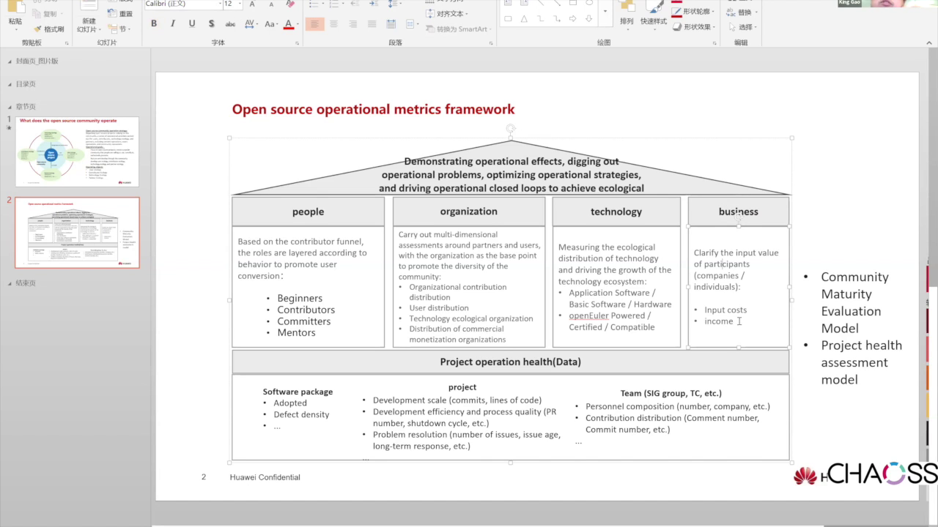
{"action": "left_click", "coordinate": [875, 202]}
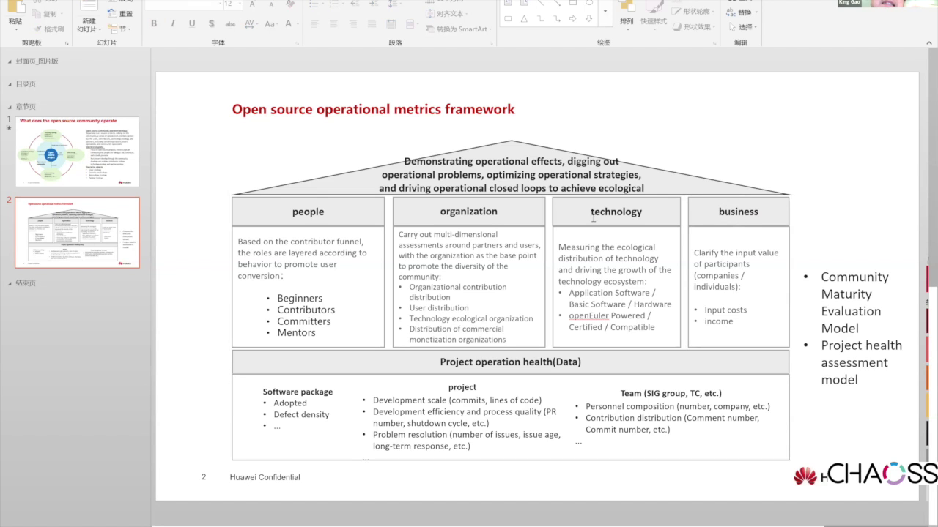
{"action": "left_click", "coordinate": [313, 212]}
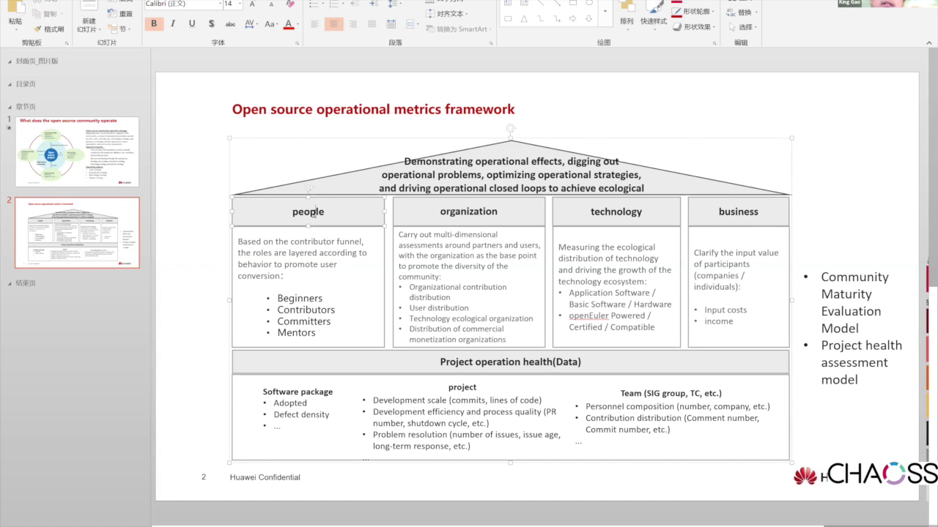
{"action": "left_click", "coordinate": [461, 214]}
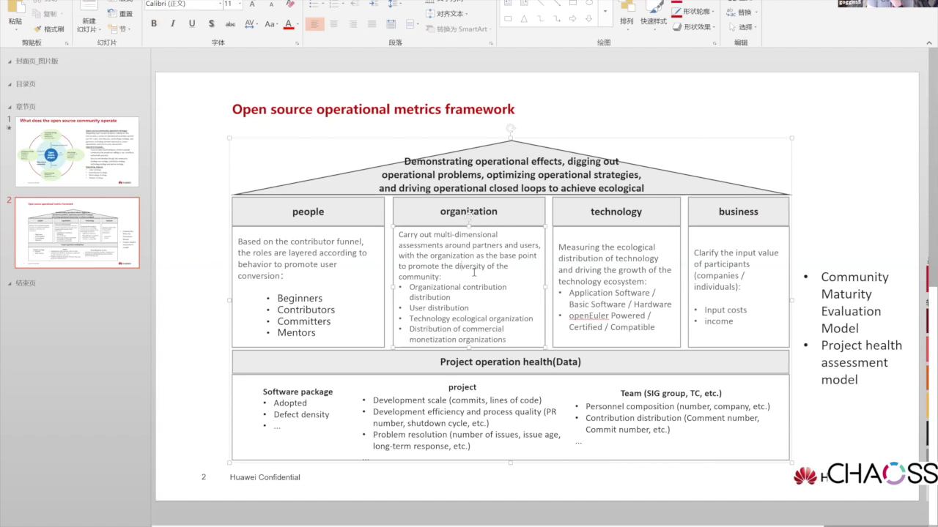
{"action": "left_click", "coordinate": [873, 211]}
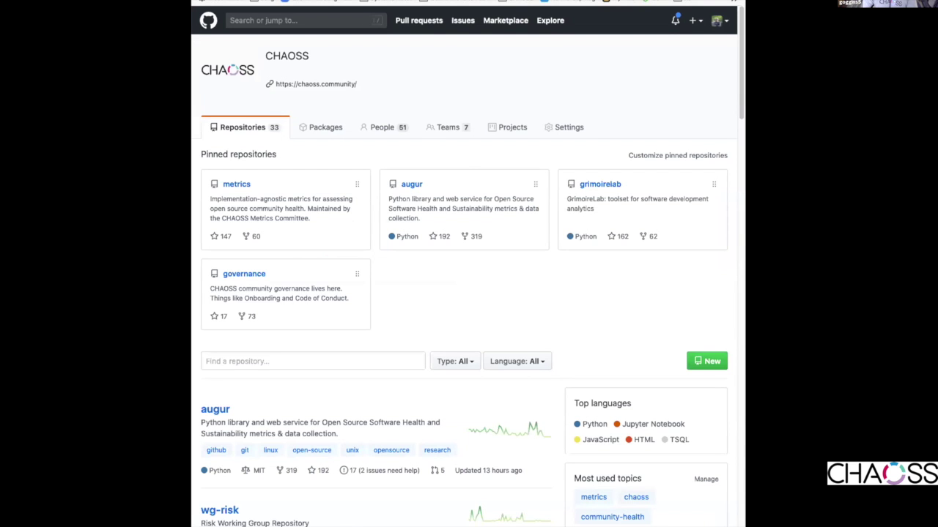
{"action": "key", "text": "ctrl+l"}
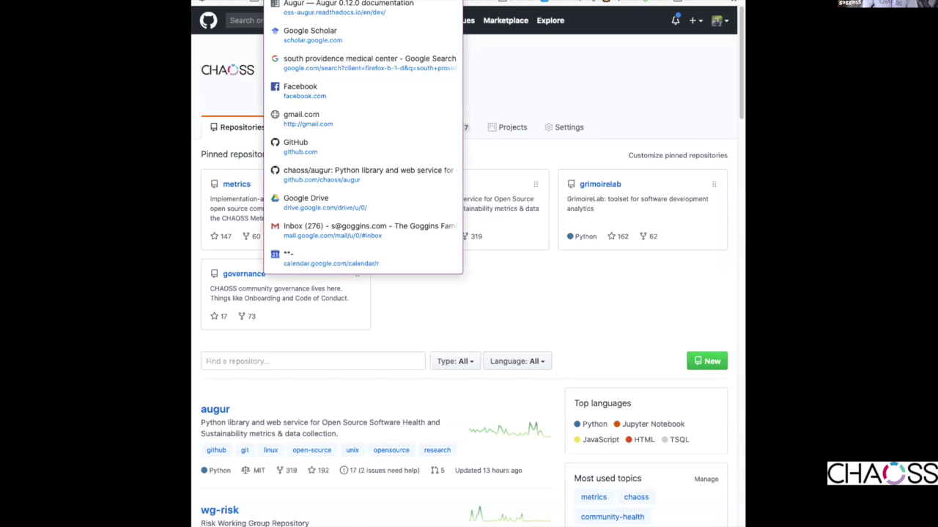
{"action": "left_click", "coordinate": [627, 44]}
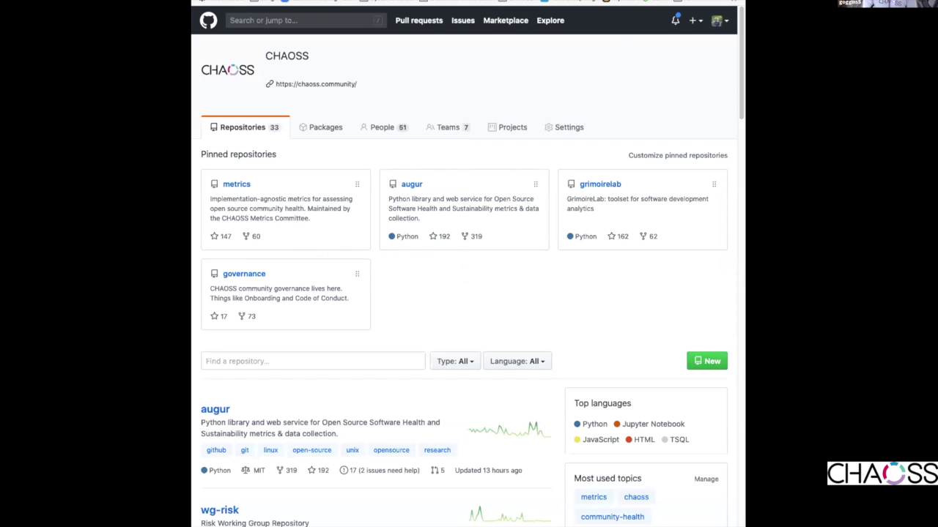
- Filter the CHAOSS organisation's repositories by 'wg' and scroll through the six wg-* results
{"action": "left_click", "coordinate": [334, 358]}
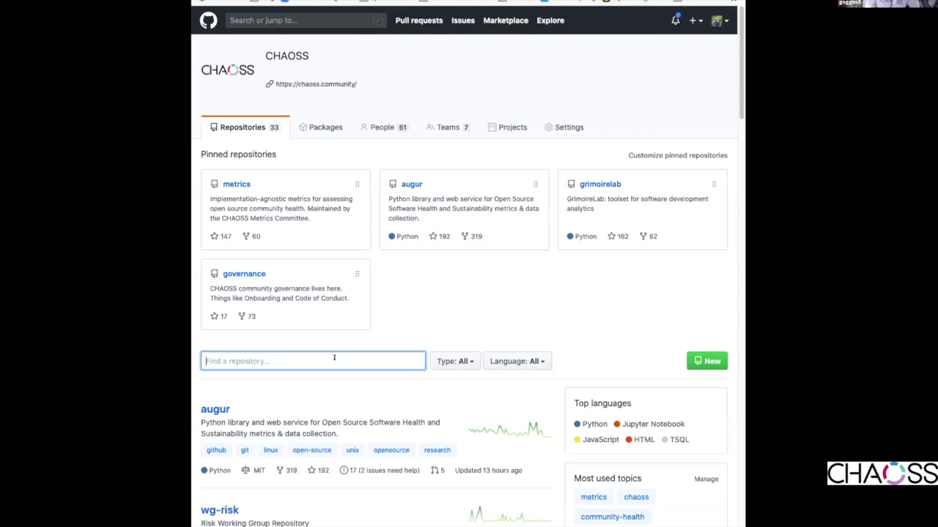
{"action": "type", "text": "wg"}
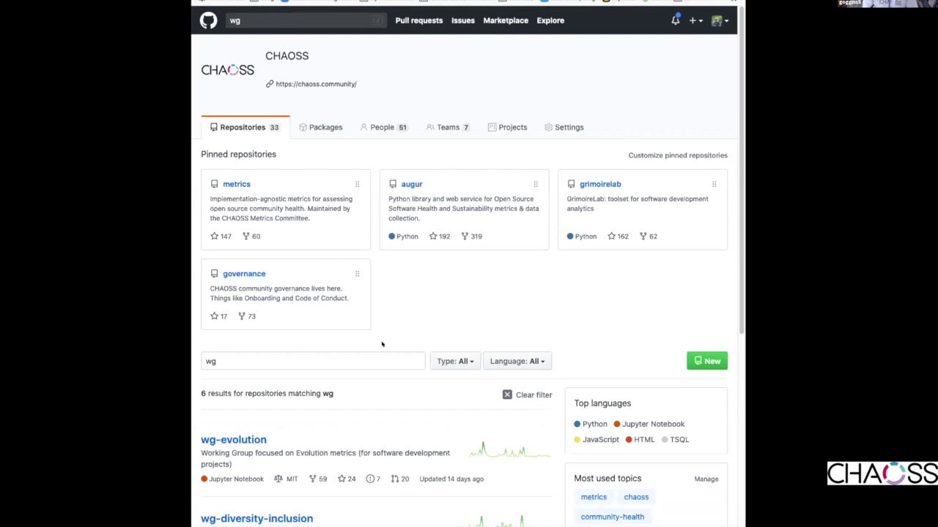
{"action": "scroll", "coordinate": [358, 343], "scroll_direction": "down", "scroll_amount": 5}
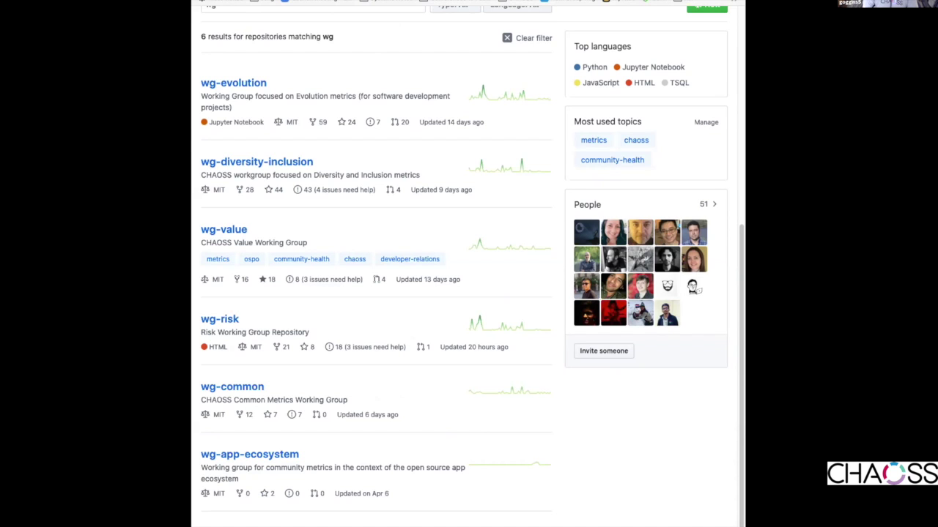
- Add an indented 'Working Groups:' sub-bullet under Orientation to Contributions in the notes
{"action": "key", "text": "ctrl+Tab"}
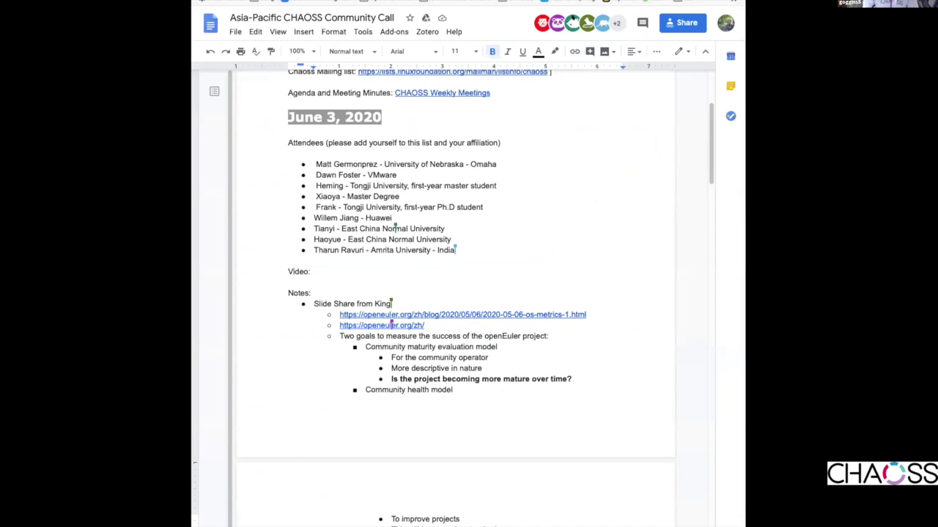
{"action": "scroll", "coordinate": [446, 477], "scroll_direction": "down", "scroll_amount": 1}
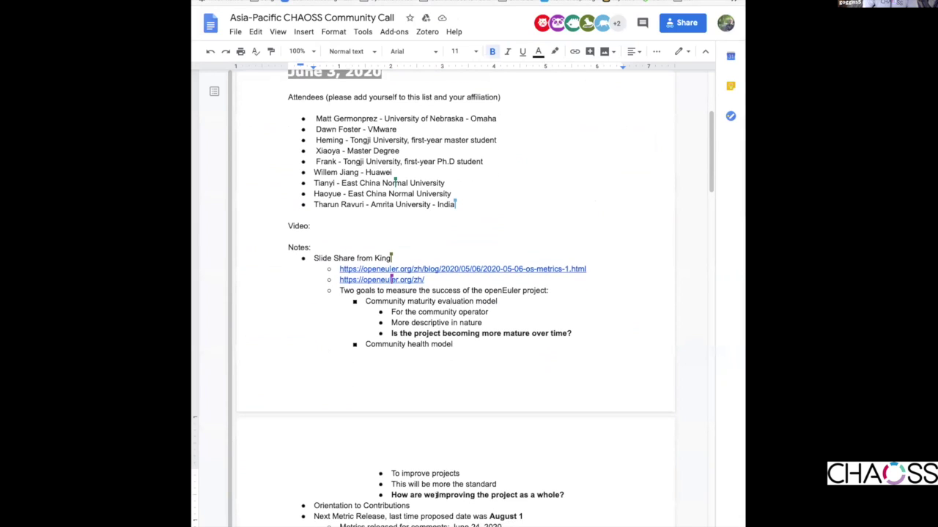
{"action": "left_click", "coordinate": [410, 506]}
{"action": "key", "text": "Return"}
{"action": "key", "text": "Tab"}
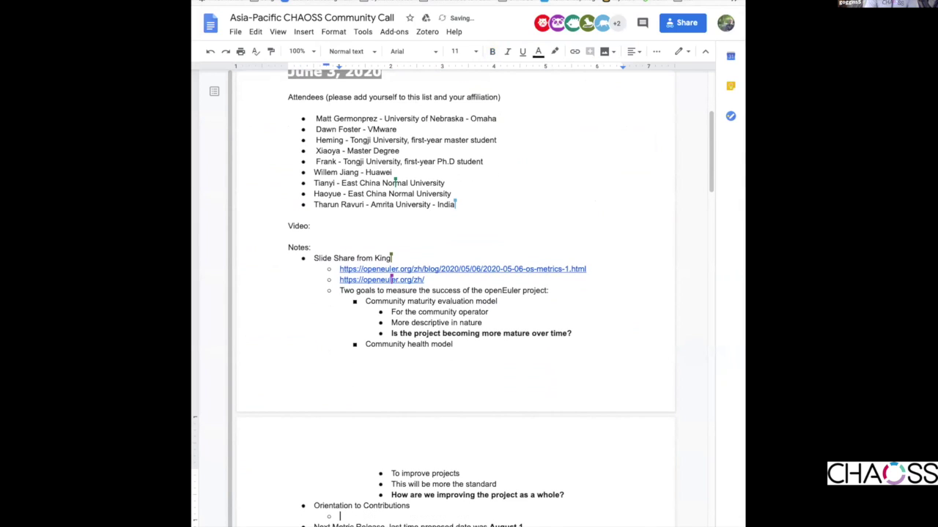
{"action": "type", "text": "Working Groups:"}
- Paste the wg repository screenshot below it and shrink it to a smaller size
{"action": "key", "text": "Return"}
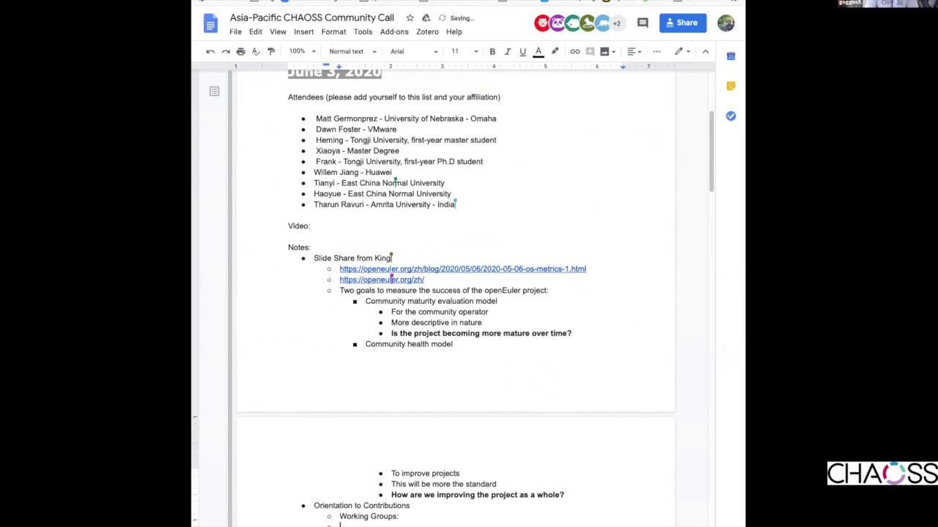
{"action": "key", "text": "ctrl+v"}
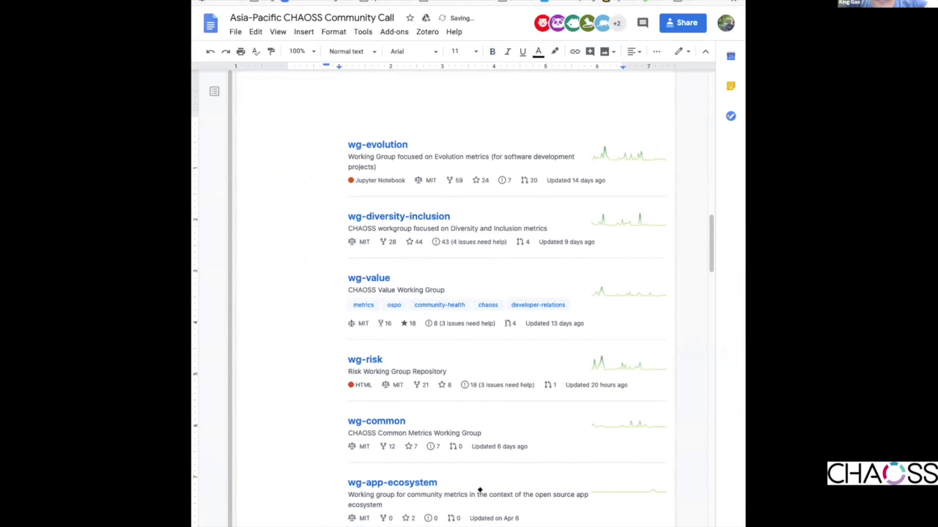
{"action": "left_click", "coordinate": [487, 487]}
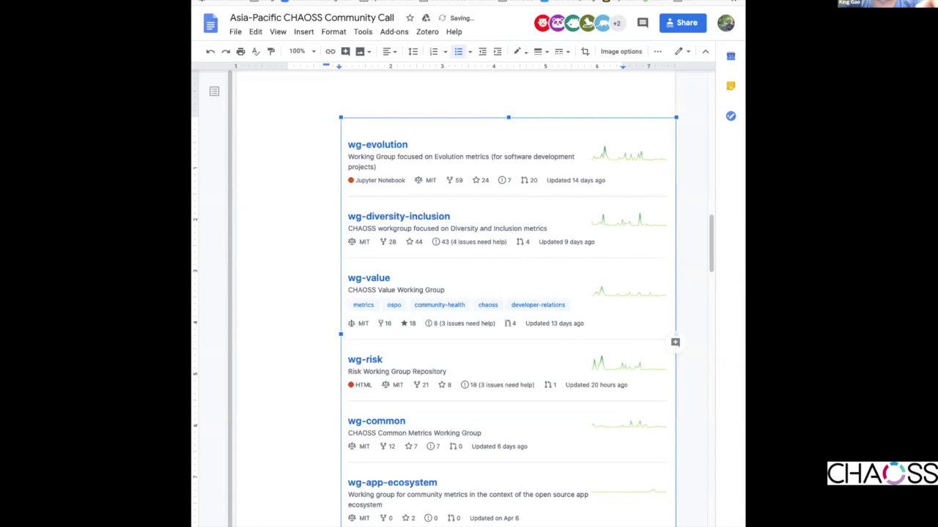
{"action": "left_click_drag", "start_coordinate": [675, 334], "coordinate": [532, 367]}
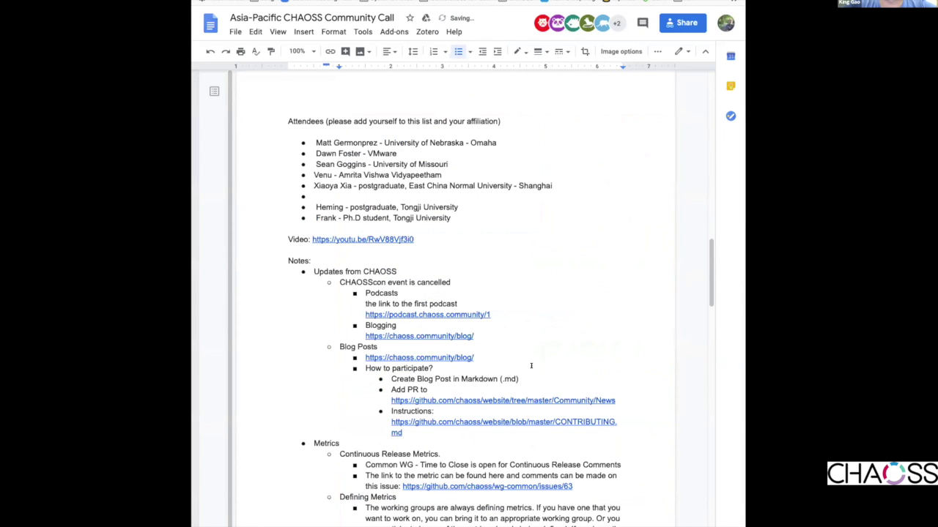
{"action": "scroll", "coordinate": [532, 366], "scroll_direction": "down", "scroll_amount": 6}
{"action": "scroll", "coordinate": [532, 366], "scroll_direction": "up", "scroll_amount": 3}
{"action": "scroll", "coordinate": [532, 366], "scroll_direction": "up", "scroll_amount": 10}
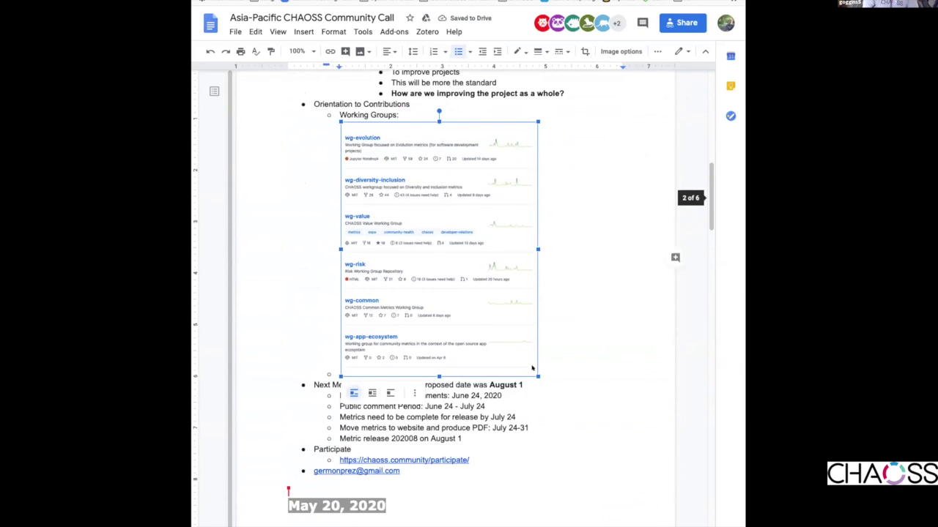
{"action": "left_click", "coordinate": [408, 178]}
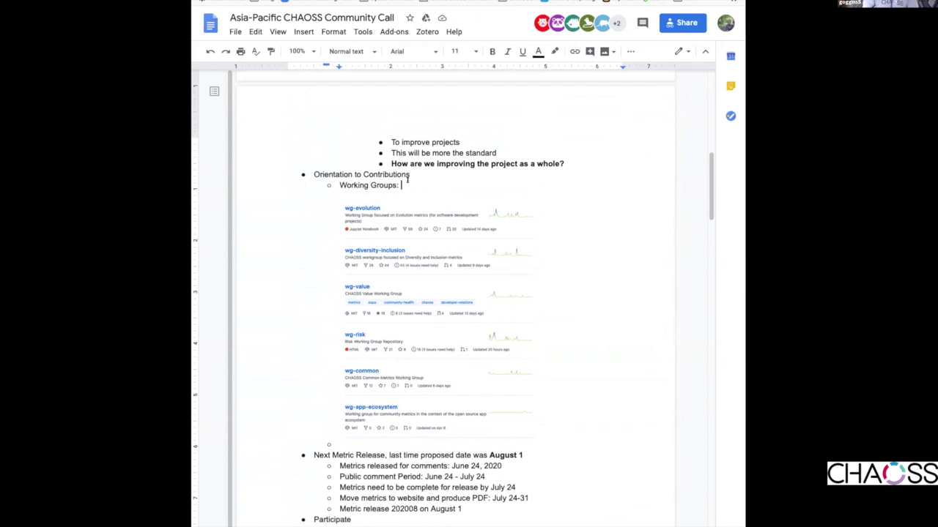
{"action": "type", "text": "https://gi"}
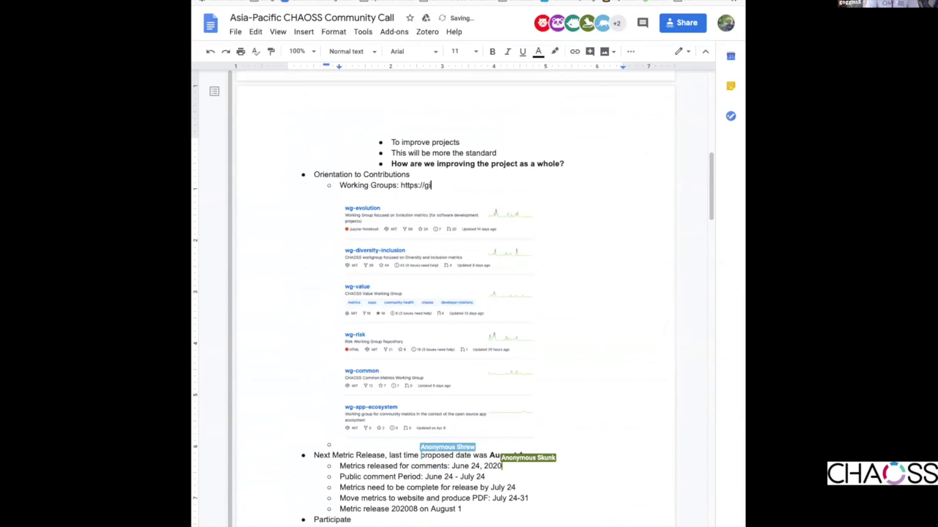
{"action": "type", "text": "th"}
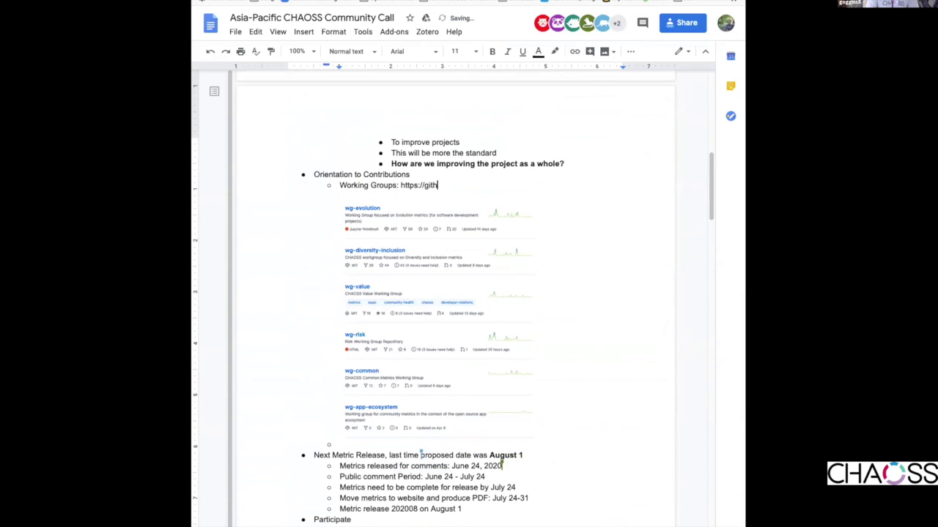
{"action": "type", "text": "ub.com/cha"}
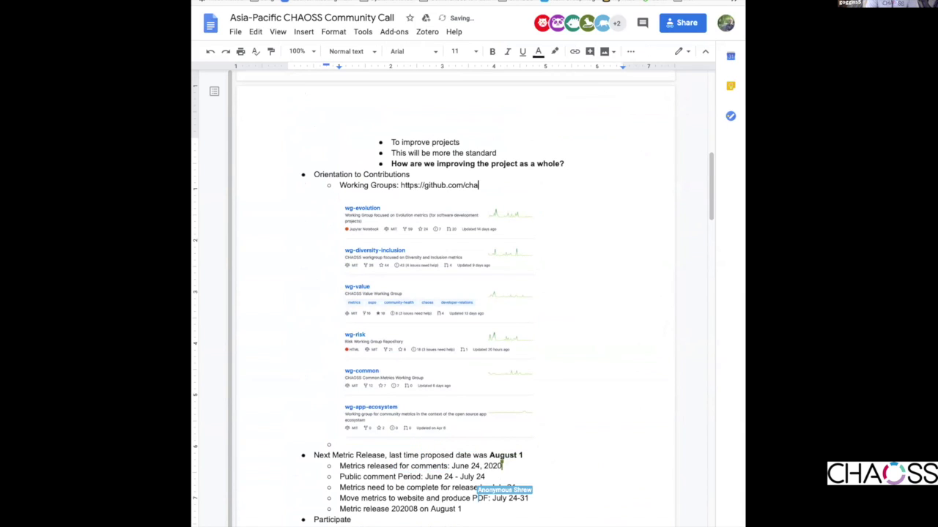
{"action": "type", "text": "oss ... s"}
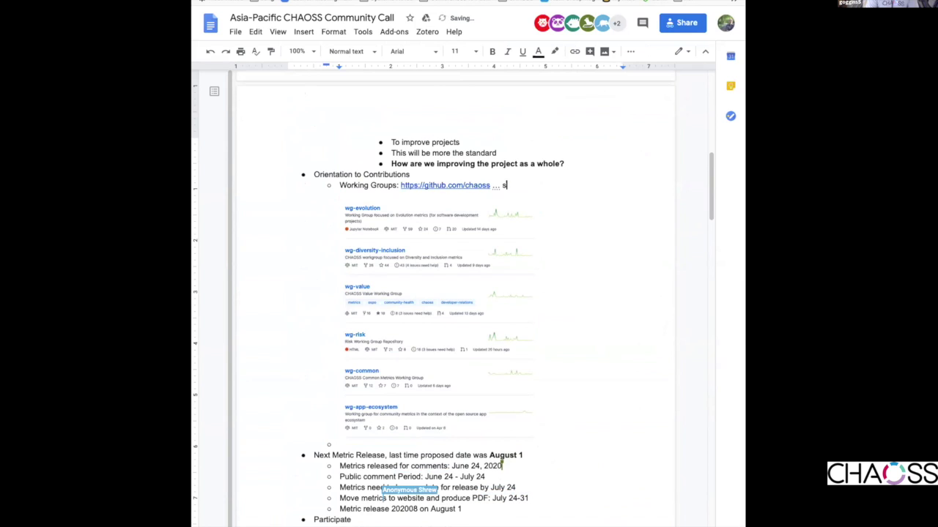
{"action": "type", "text": "earch for \""}
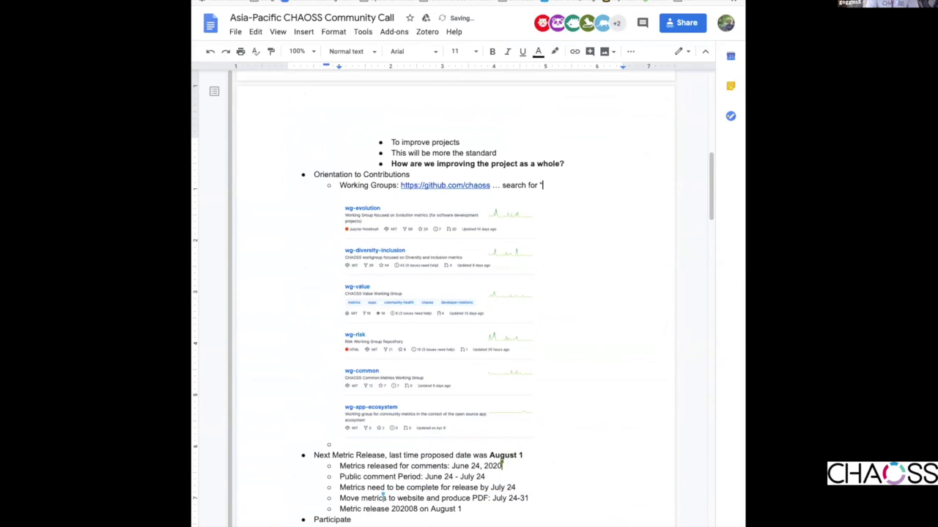
{"action": "type", "text": "wg-"}
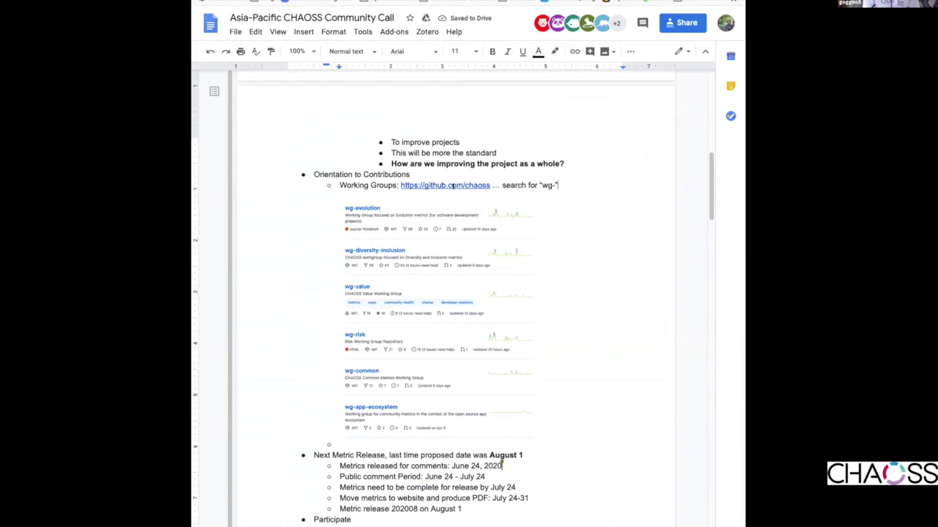
{"action": "left_click", "coordinate": [379, 440]}
{"action": "left_click", "coordinate": [561, 437]}
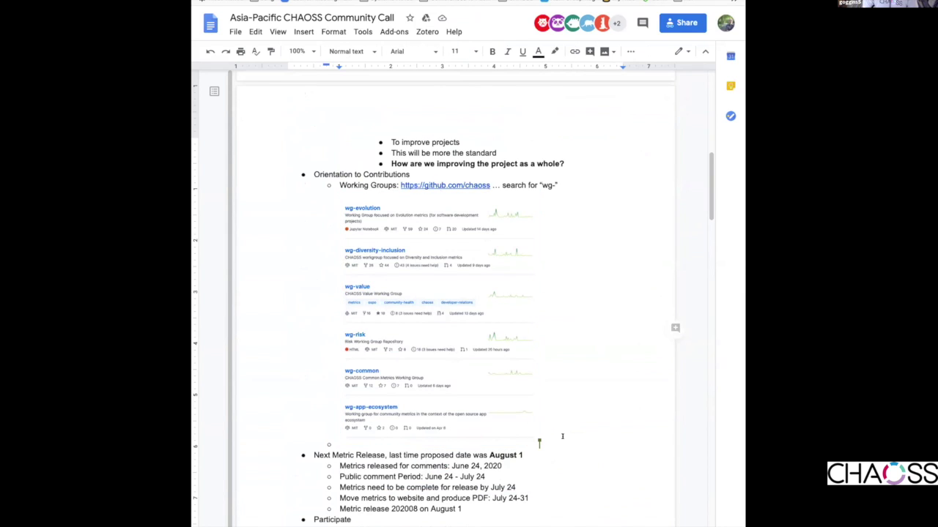
{"action": "key", "text": "Return"}
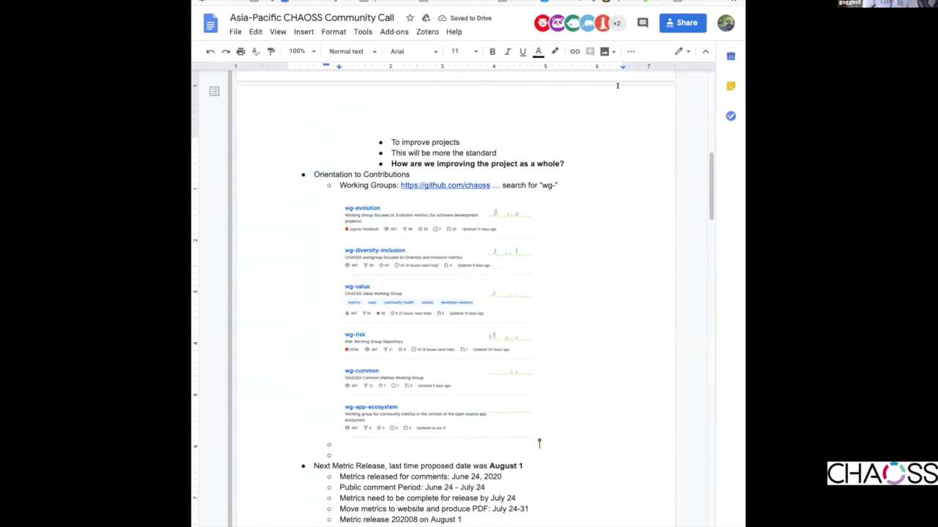
- Go to chaoss.community/metrics/ via the address bar and select its URL
{"action": "left_click", "coordinate": [386, 3]}
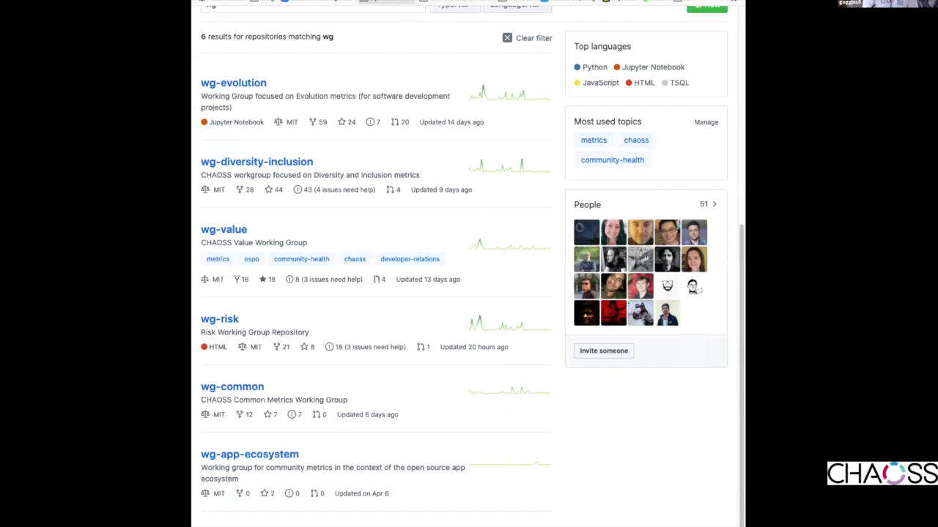
{"action": "key", "text": "ctrl+l"}
{"action": "type", "text": "ch"}
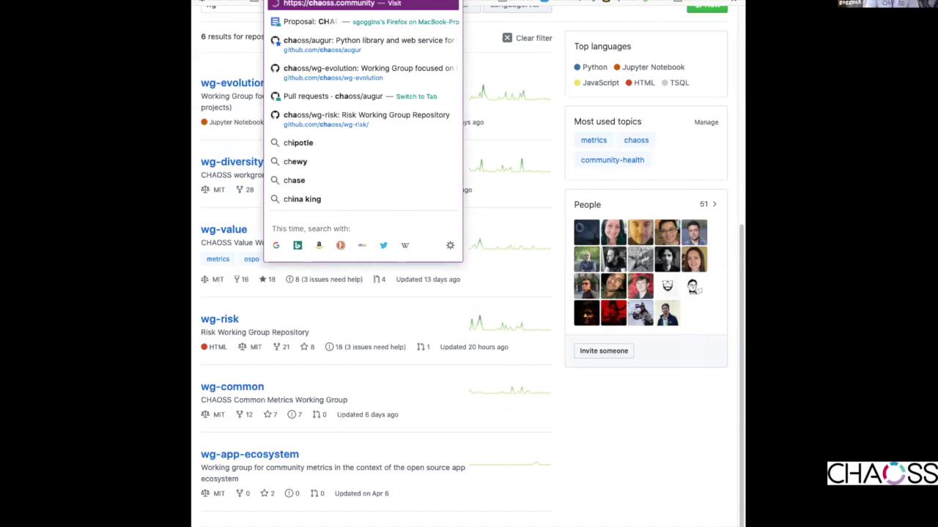
{"action": "type", "text": "aoss"}
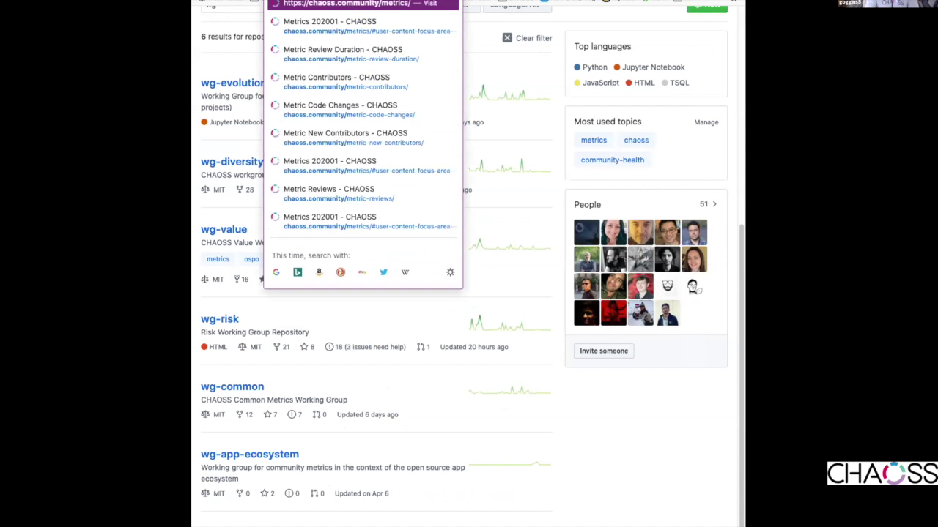
{"action": "key", "text": "Return"}
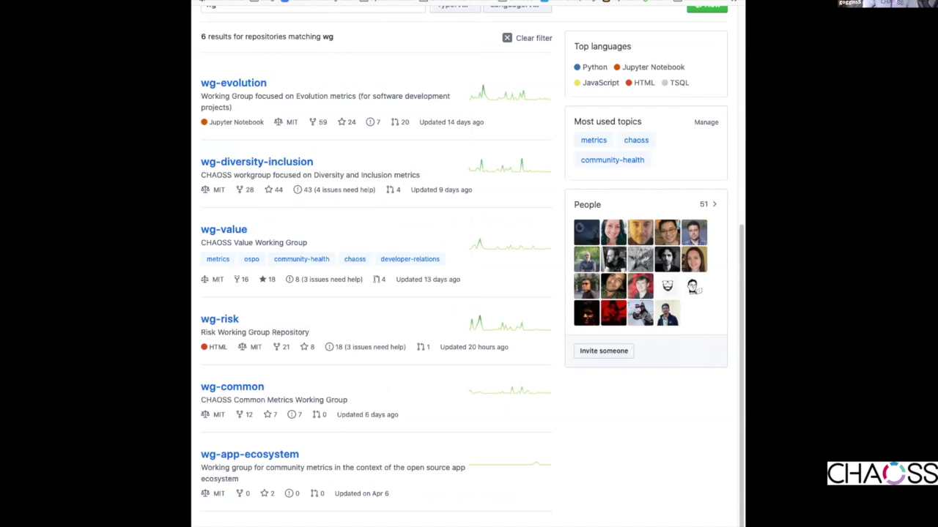
{"action": "key", "text": "ctrl+l"}
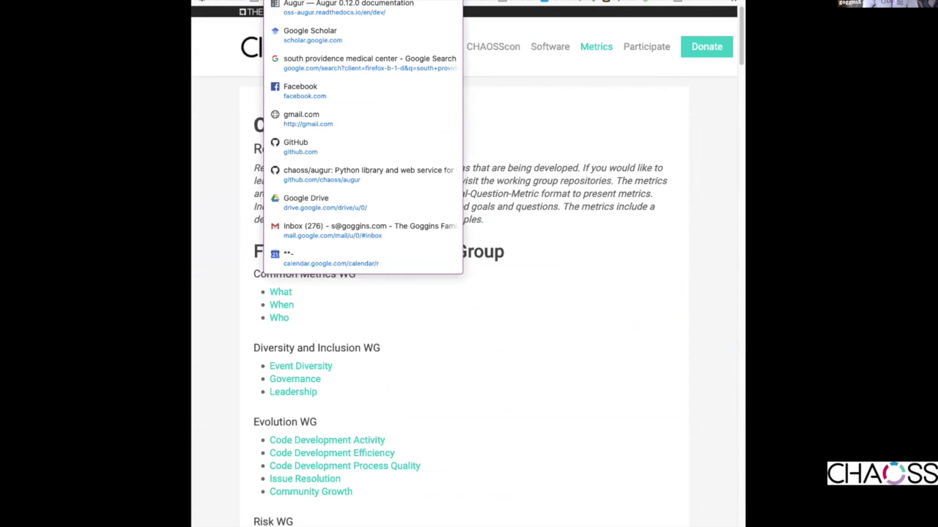
- Scroll through the Release 202001 metrics groups, then switch back to the Community Call notes
{"action": "left_click", "coordinate": [496, 65]}
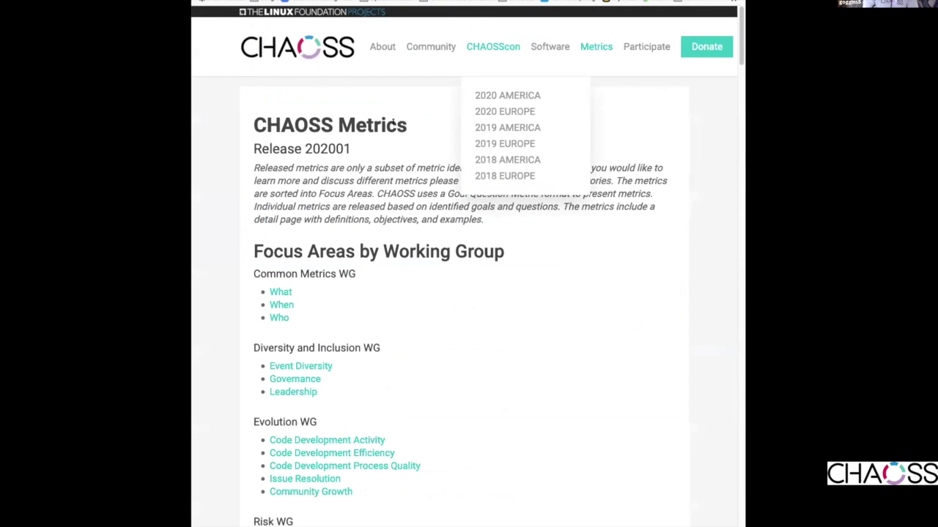
{"action": "scroll", "coordinate": [458, 161], "scroll_direction": "down", "scroll_amount": 5}
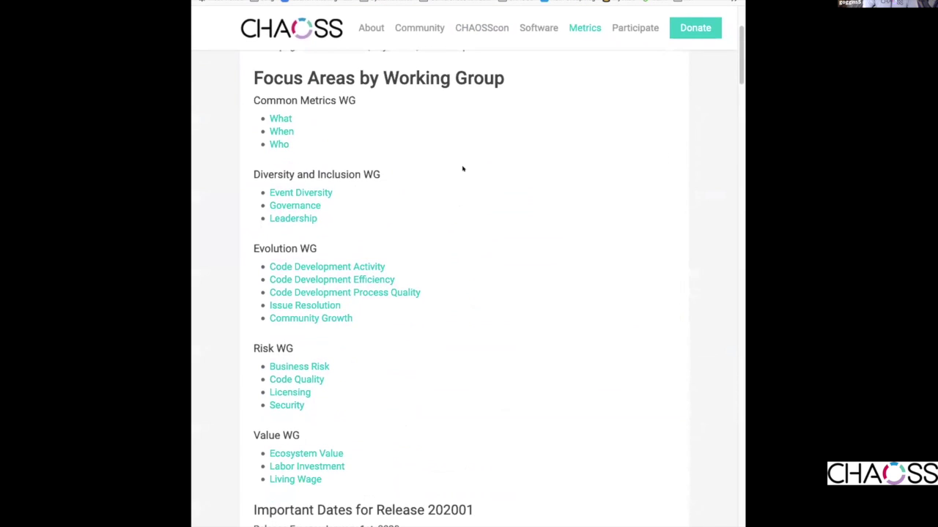
{"action": "scroll", "coordinate": [462, 169], "scroll_direction": "down", "scroll_amount": 3}
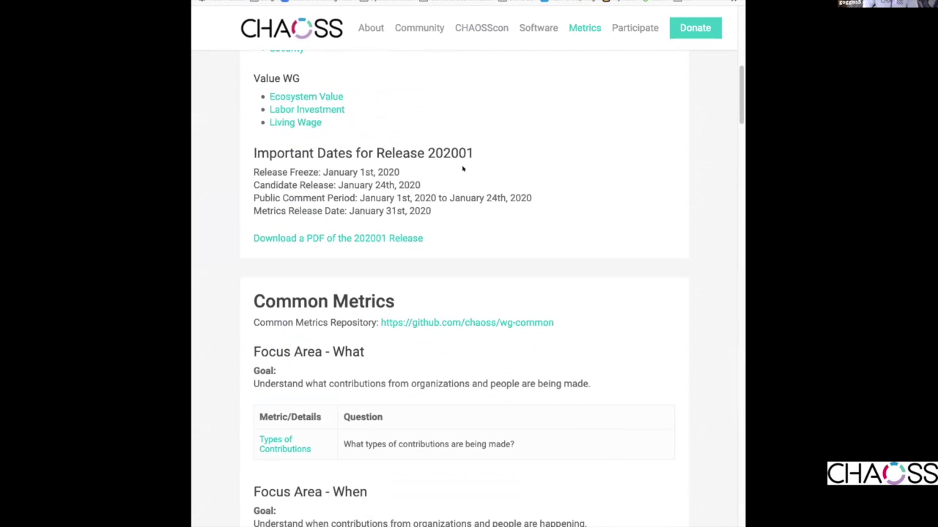
{"action": "scroll", "coordinate": [462, 168], "scroll_direction": "down", "scroll_amount": 3}
{"action": "scroll", "coordinate": [462, 168], "scroll_direction": "up", "scroll_amount": 2}
{"action": "scroll", "coordinate": [462, 168], "scroll_direction": "up", "scroll_amount": 10}
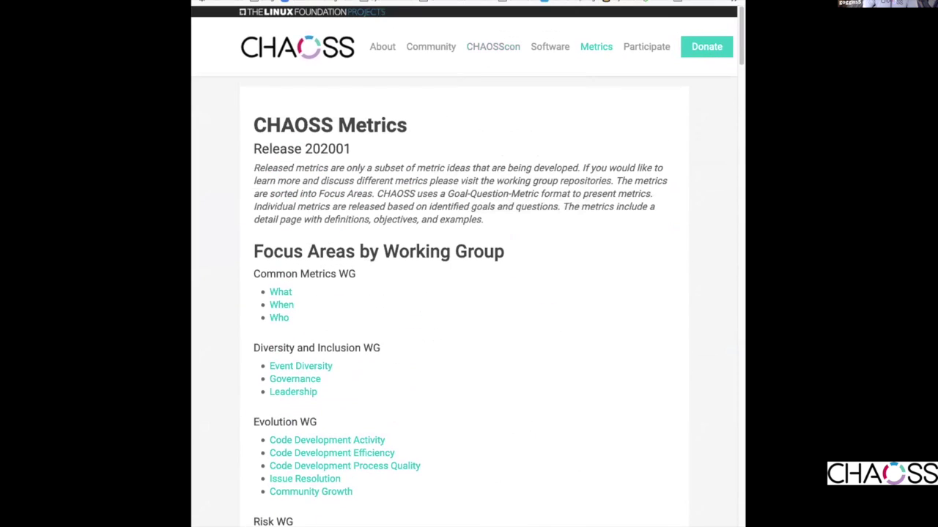
{"action": "key", "text": "ctrl+Tab"}
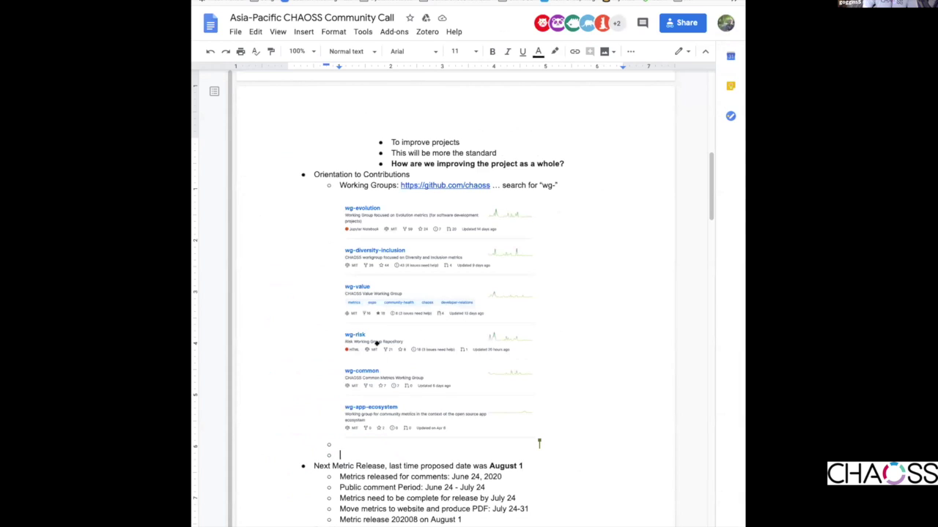
{"action": "type", "text": "https://chaoss.community/metrics/"}
{"action": "type", "text": ": Release M"}
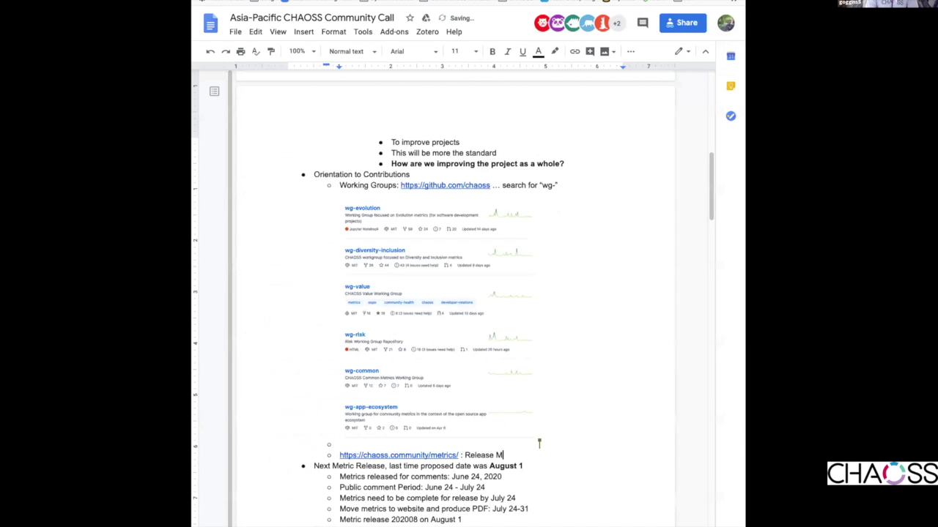
{"action": "type", "text": "etrics"}
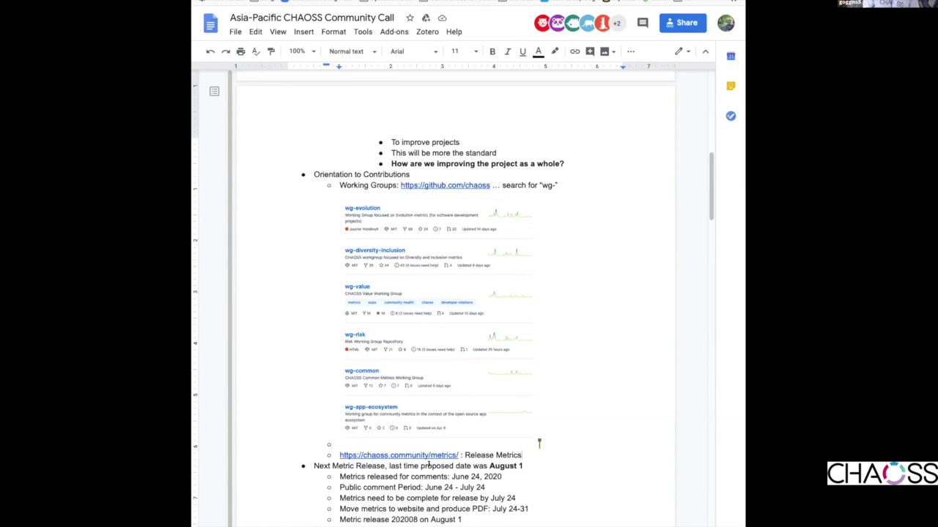
{"action": "key", "text": "Return"}
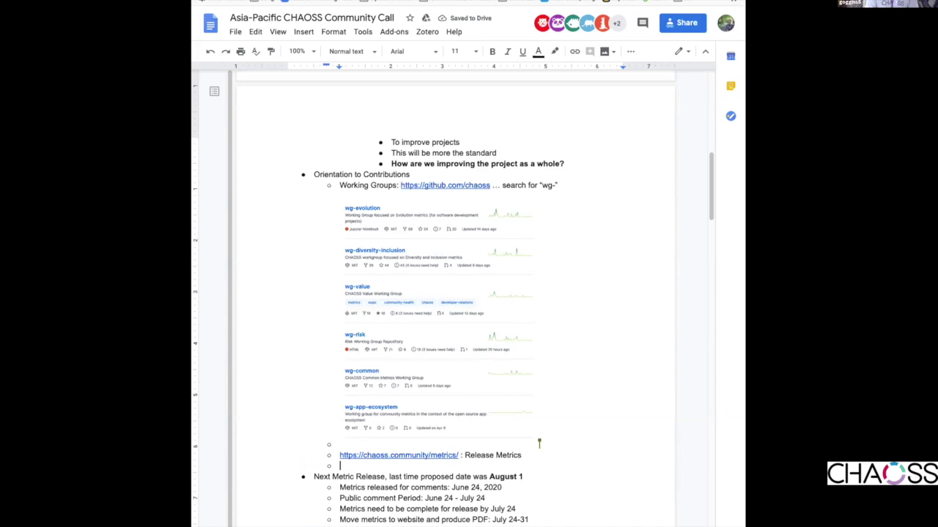
- Promote the empty bullet to top level and title it 'Metrics Translations'
{"action": "key", "text": "shift+Tab"}
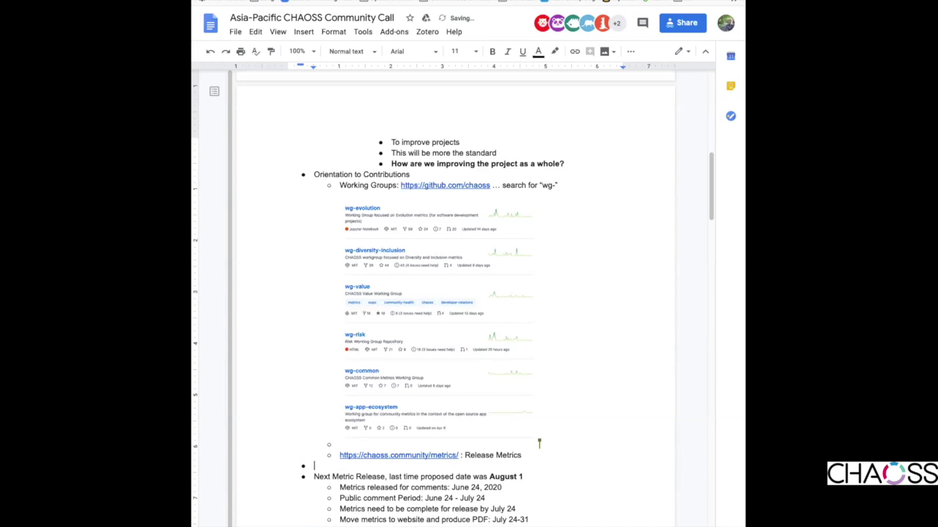
{"action": "type", "text": "Metrics Translatio"}
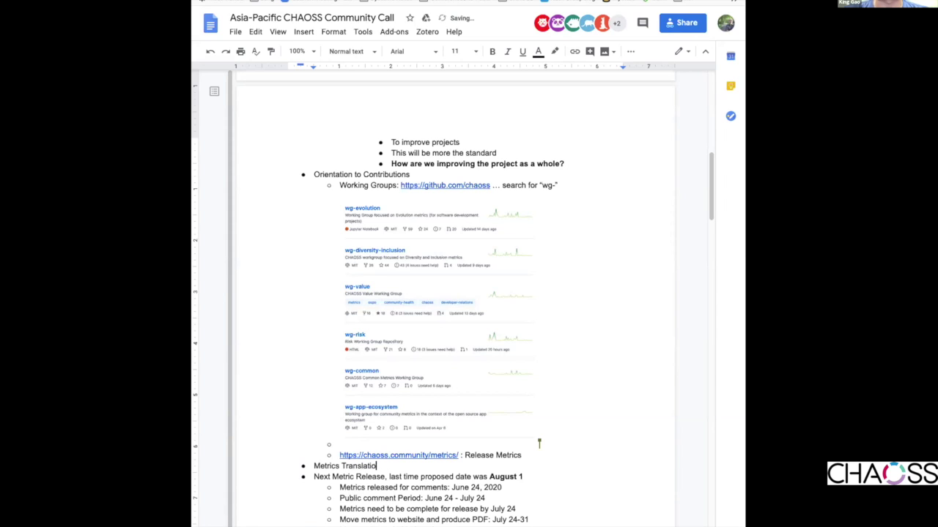
{"action": "type", "text": "ns:"}
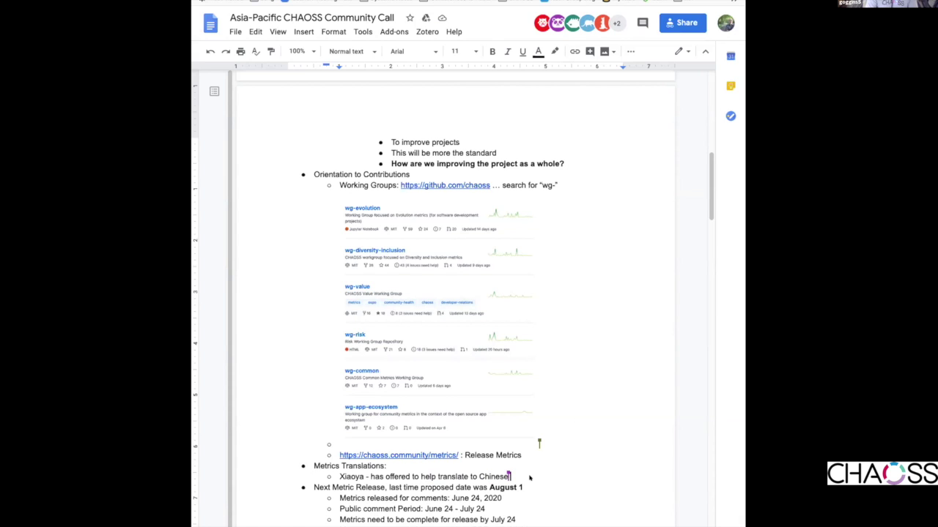
- Add a 'To share contact information:' sub-bullet with a contact e-mail, then select the e-mail and subject note
{"action": "key", "text": "Return"}
{"action": "type", "text": "To share "}
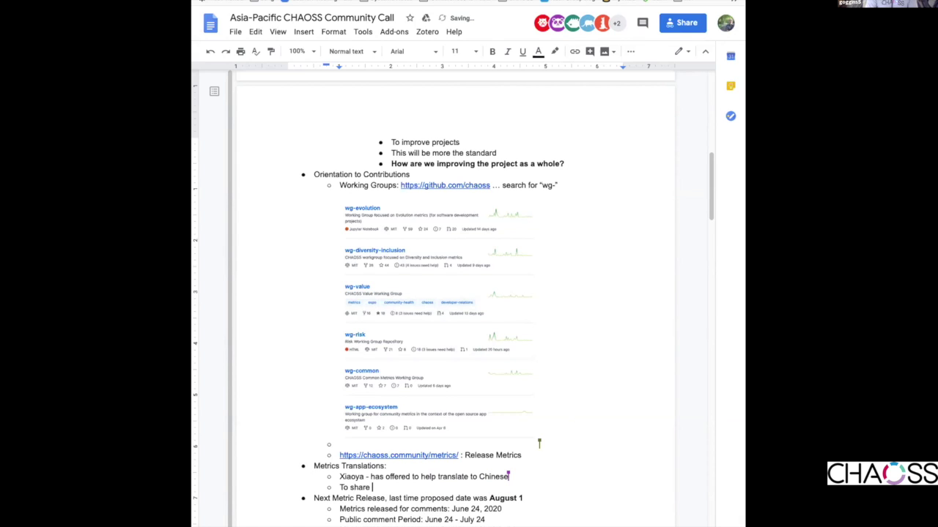
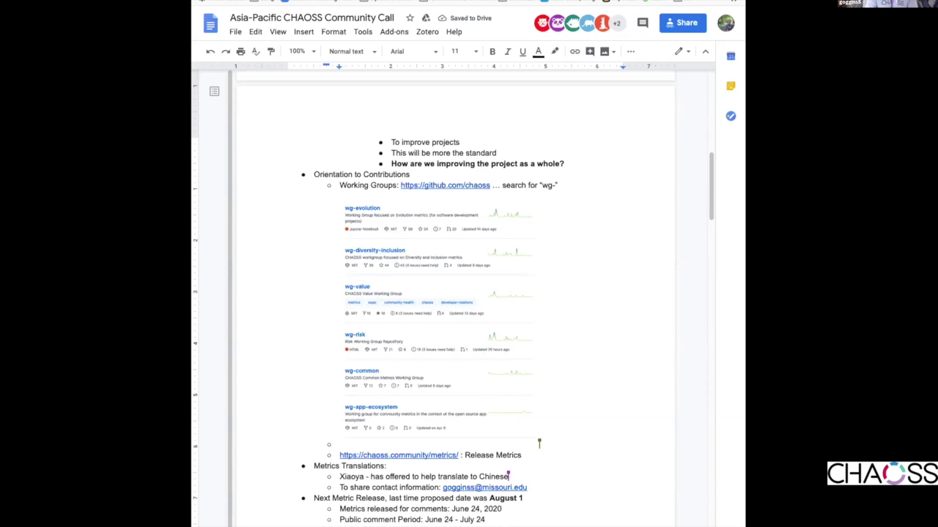
{"action": "type", "text": "(put CHAOSS Trans"}
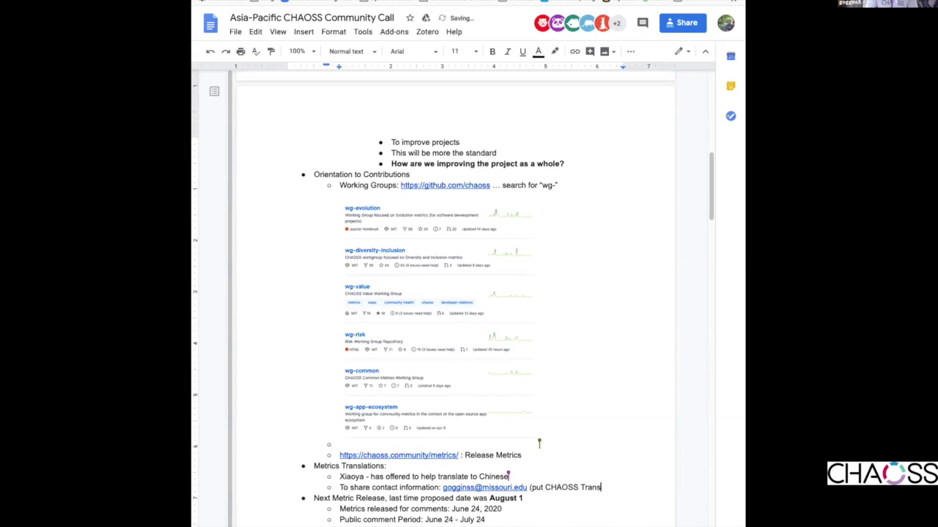
{"action": "type", "text": "lation in subject)"}
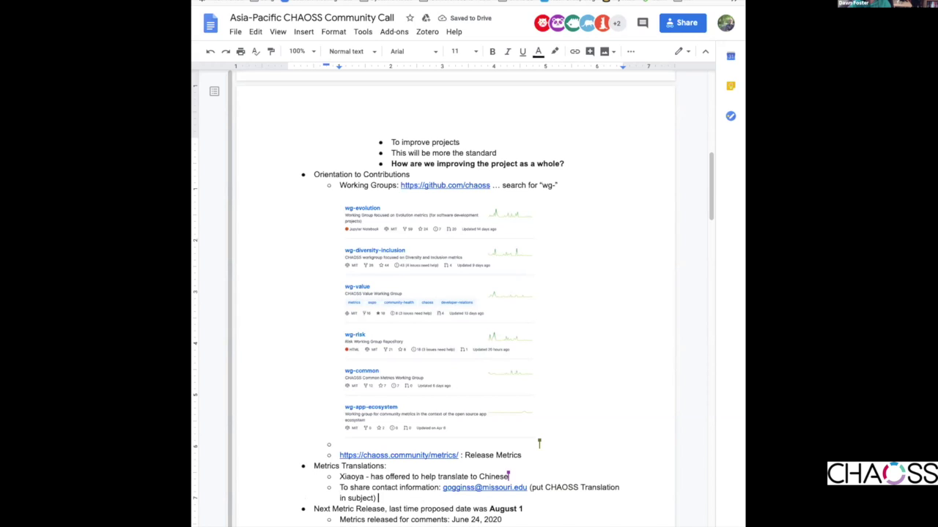
{"action": "left_click", "coordinate": [377, 487]}
{"action": "left_click", "coordinate": [381, 487]}
{"action": "key", "text": "Right"}
{"action": "key", "text": "Right"}
{"action": "key", "text": "Right"}
{"action": "key", "text": "Right"}
{"action": "key", "text": "Right"}
{"action": "key", "text": "Right"}
{"action": "key", "text": "Right"}
{"action": "key", "text": "Right"}
{"action": "key", "text": "Right"}
{"action": "key", "text": "Right"}
{"action": "key", "text": "Right"}
{"action": "key", "text": "Right"}
{"action": "key", "text": "Right"}
{"action": "key", "text": "Right"}
{"action": "key", "text": "Right"}
{"action": "key", "text": "Right"}
{"action": "key", "text": "Right"}
{"action": "key", "text": "Right"}
{"action": "key", "text": "Right"}
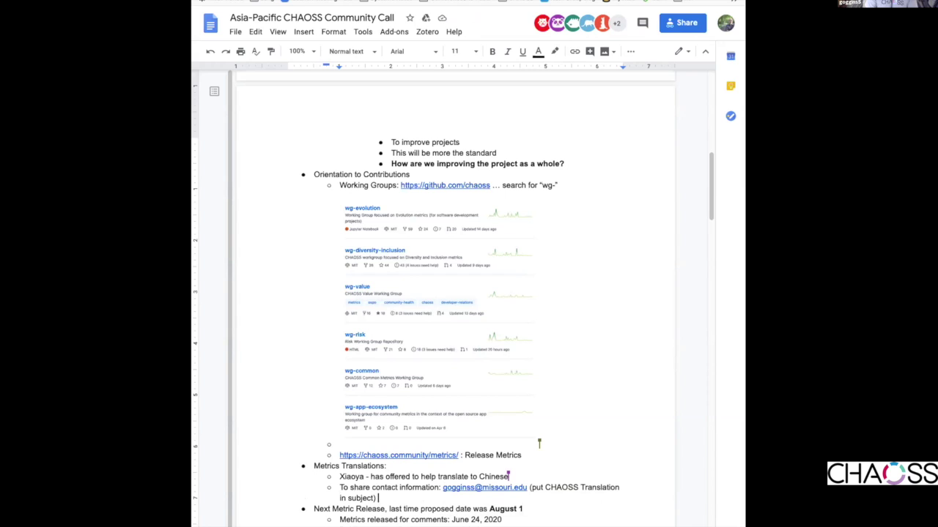
{"action": "key", "text": "Right"}
{"action": "key", "text": "Left"}
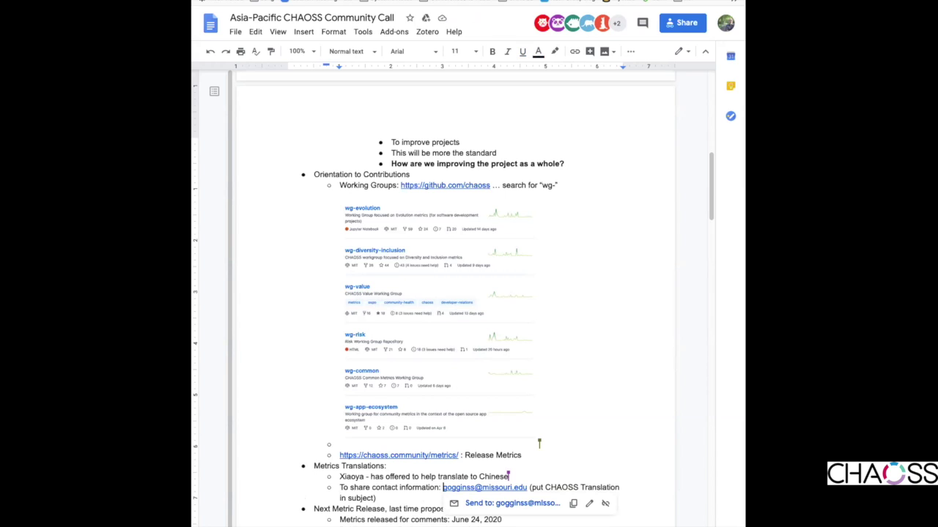
{"action": "key", "text": "shift+Down"}
- Replace the selected e-mail text with 'Post interest to the CHAOSS Mailing list!'
{"action": "type", "text": "Post interest"}
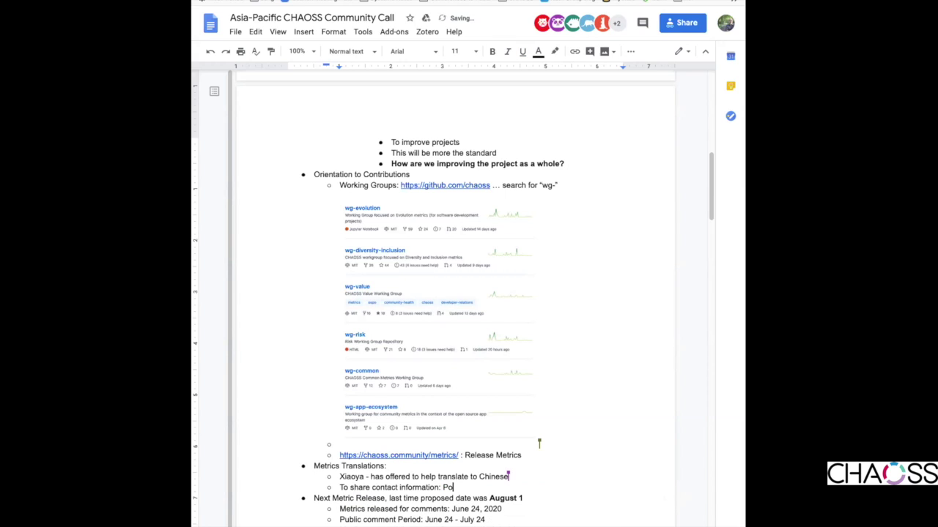
{"action": "type", "text": " to the CHAOSS Mailing list!"}
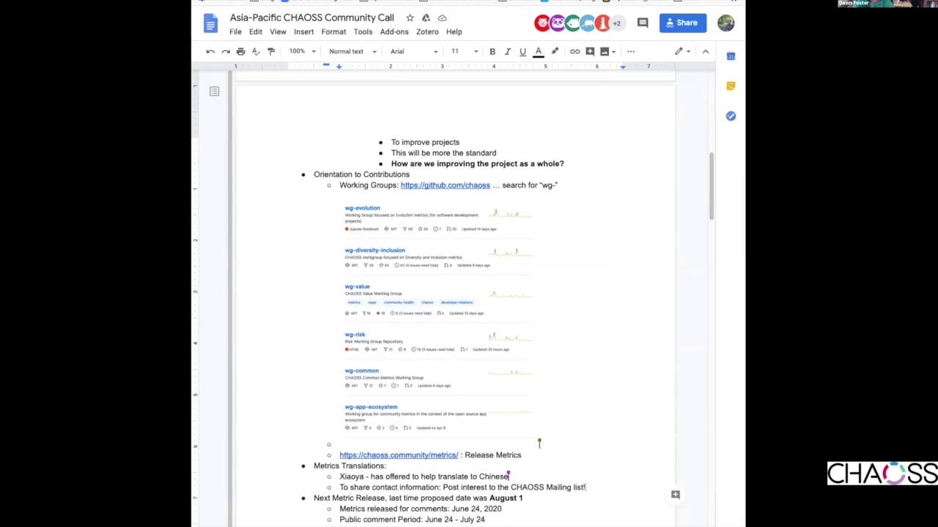
- Add a sub-bullet with the pasted CHAOSS mailing list address, described as the main mailing list to subscribe with
{"action": "key", "text": "Return"}
{"action": "key", "text": "ctrl+v"}
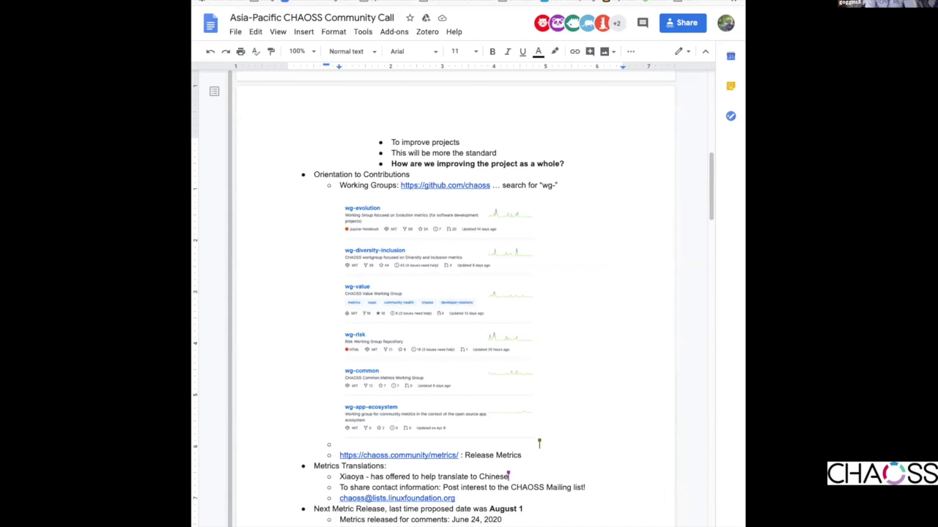
{"action": "type", "text": ": This is the main m"}
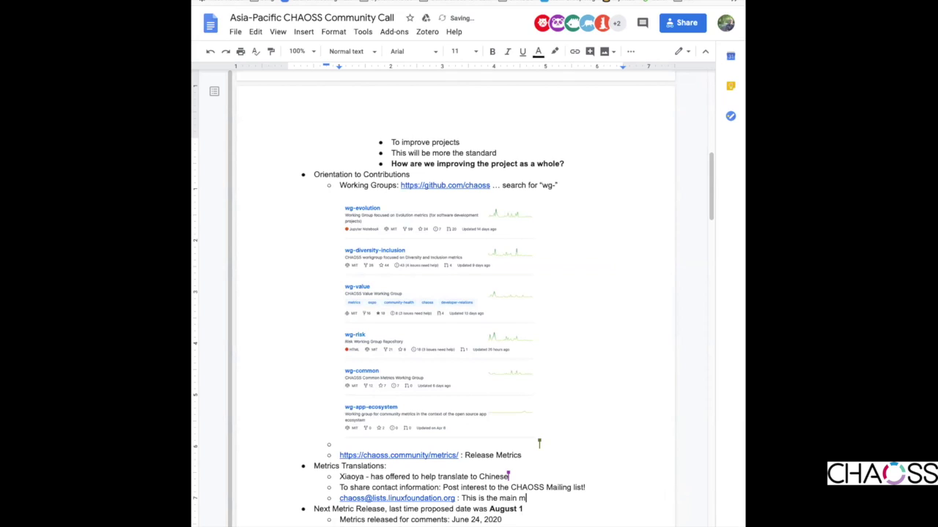
{"action": "type", "text": "ailing list to subscribe with."}
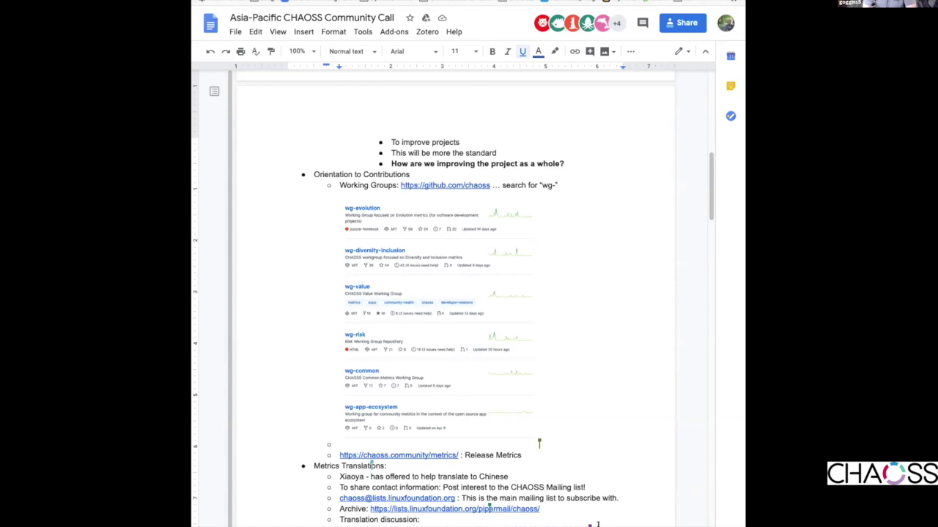
- Turn off underlining and scroll down to the Language suggestions list
{"action": "key", "text": "ctrl+u"}
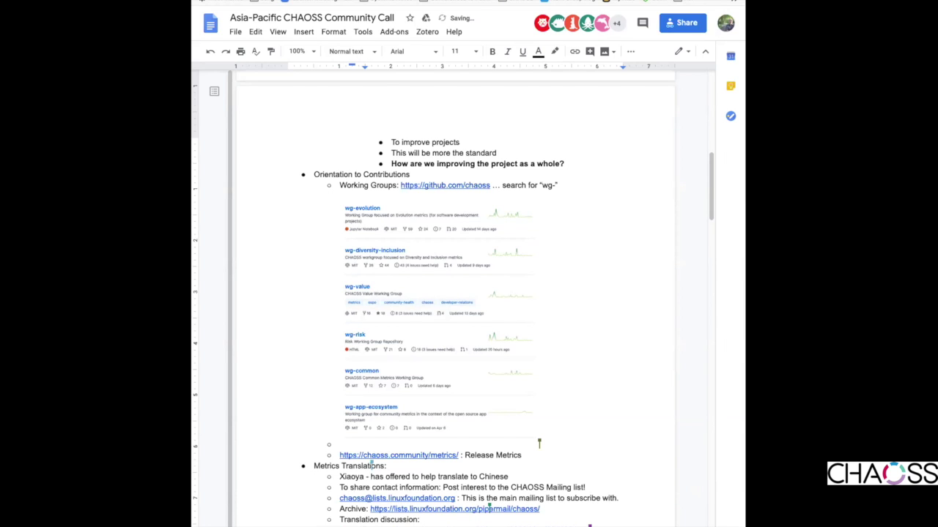
{"action": "scroll", "coordinate": [455, 293], "scroll_direction": "down", "scroll_amount": 1}
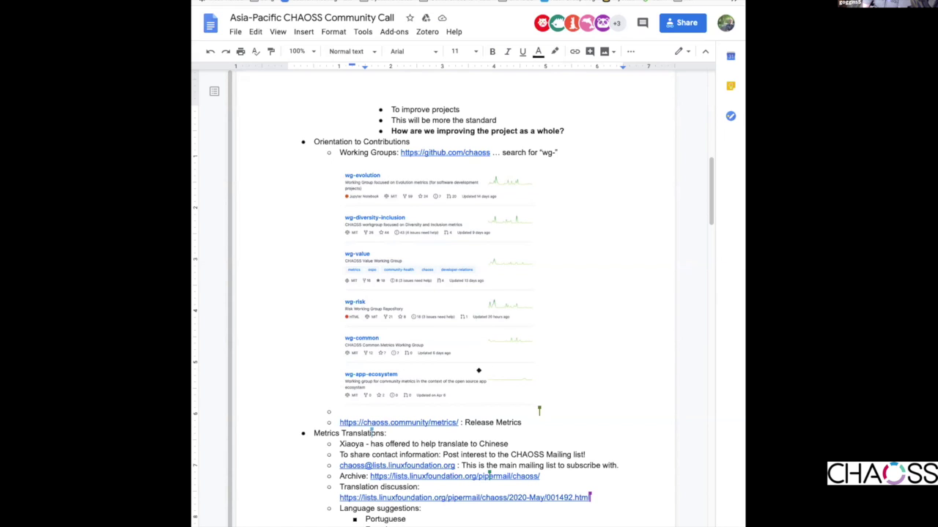
{"action": "scroll", "coordinate": [479, 374], "scroll_direction": "down", "scroll_amount": 4}
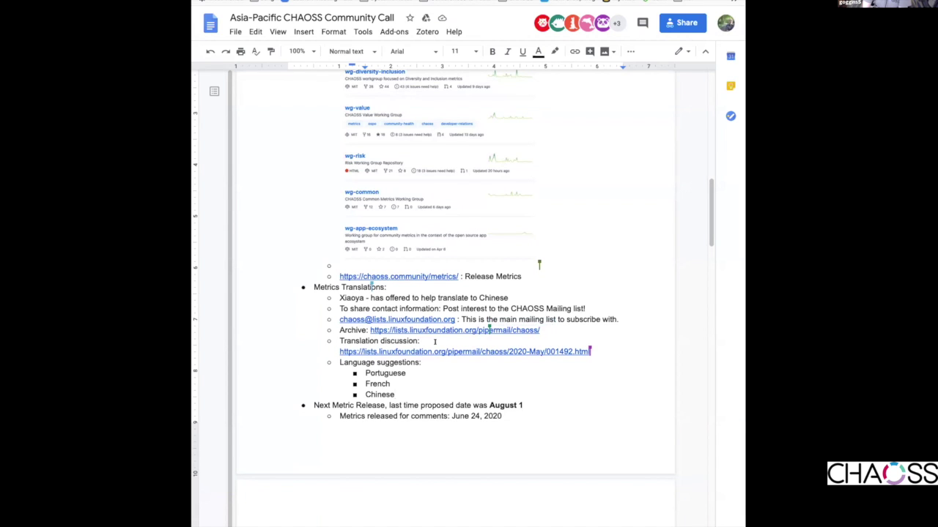
{"action": "scroll", "coordinate": [513, 394], "scroll_direction": "down", "scroll_amount": 3}
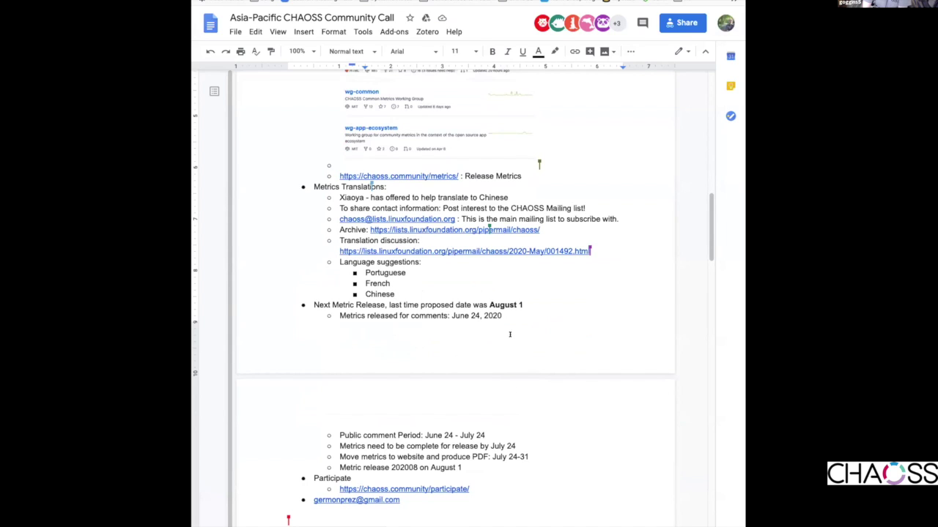
{"action": "scroll", "coordinate": [437, 283], "scroll_direction": "down", "scroll_amount": 1}
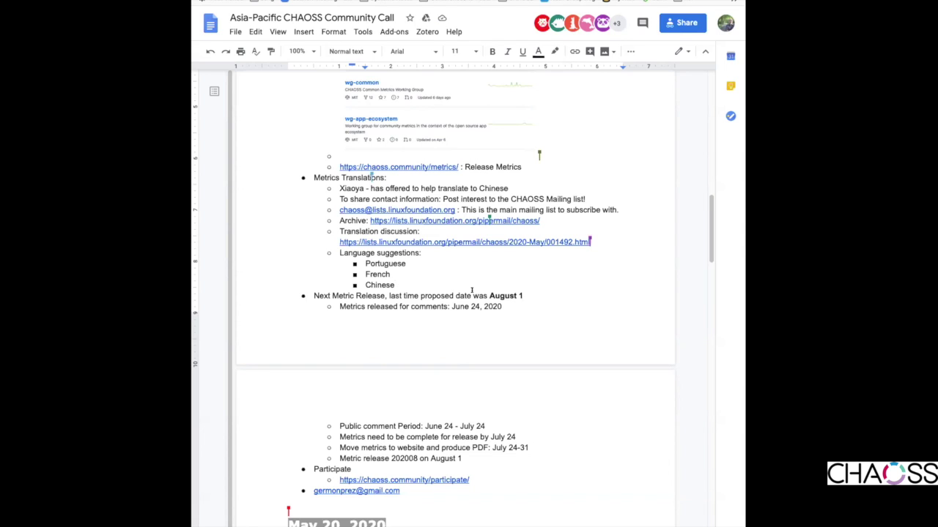
- Add German as a new language suggestion below Chinese
{"action": "key", "text": "Return"}
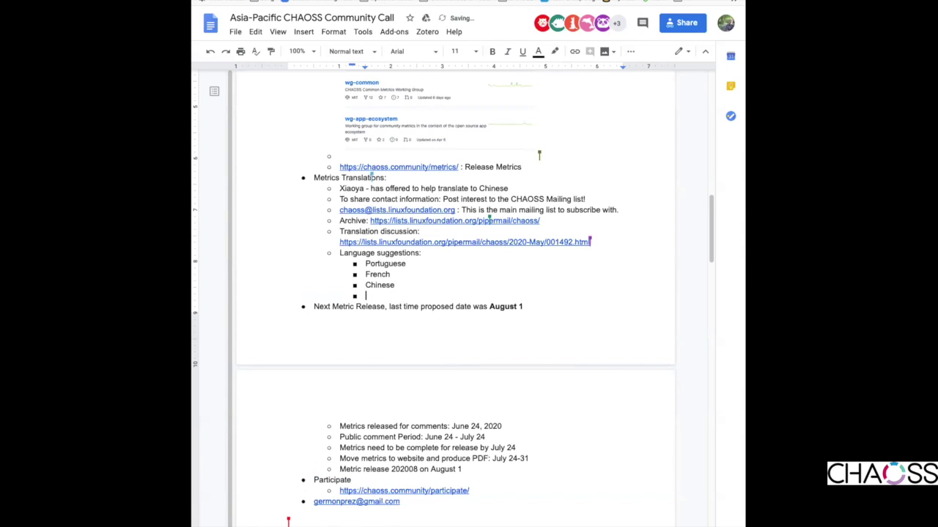
{"action": "type", "text": "German"}
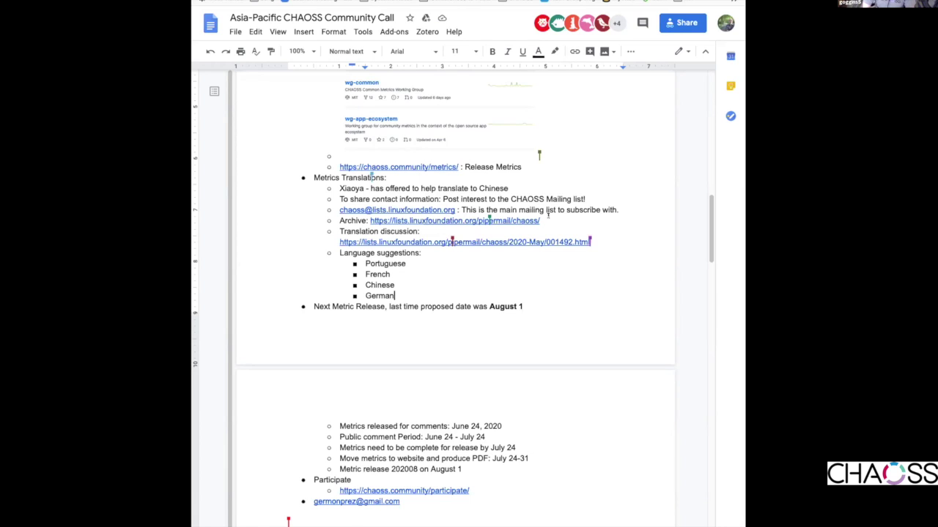
{"action": "scroll", "coordinate": [513, 300], "scroll_direction": "down", "scroll_amount": 2}
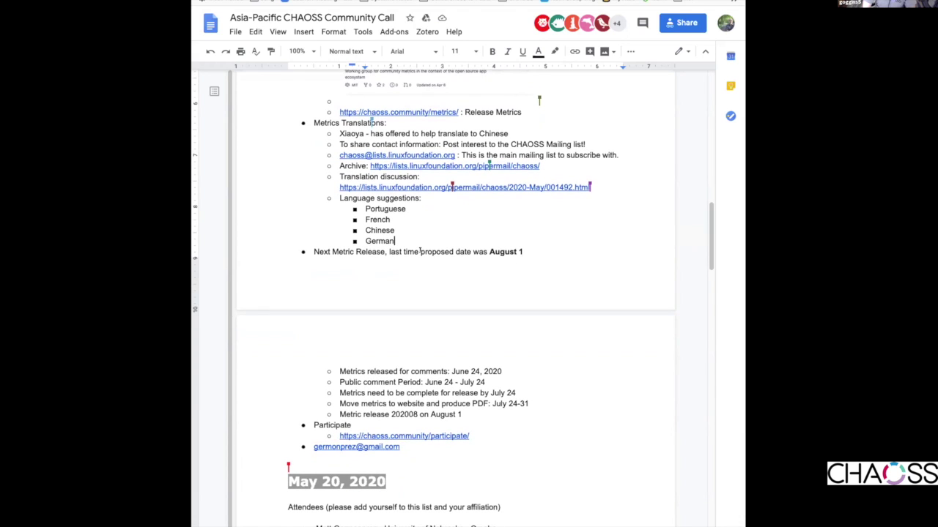
- Delete the stray e-mail address line beneath the Participate section
{"action": "left_click", "coordinate": [402, 446]}
{"action": "left_click_drag", "start_coordinate": [401, 447], "coordinate": [303, 446]}
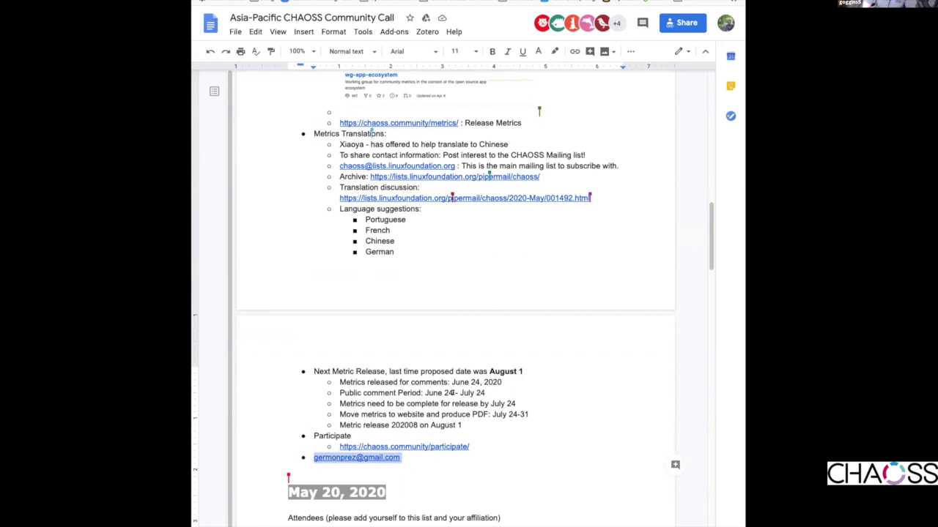
{"action": "key", "text": "BackSpace"}
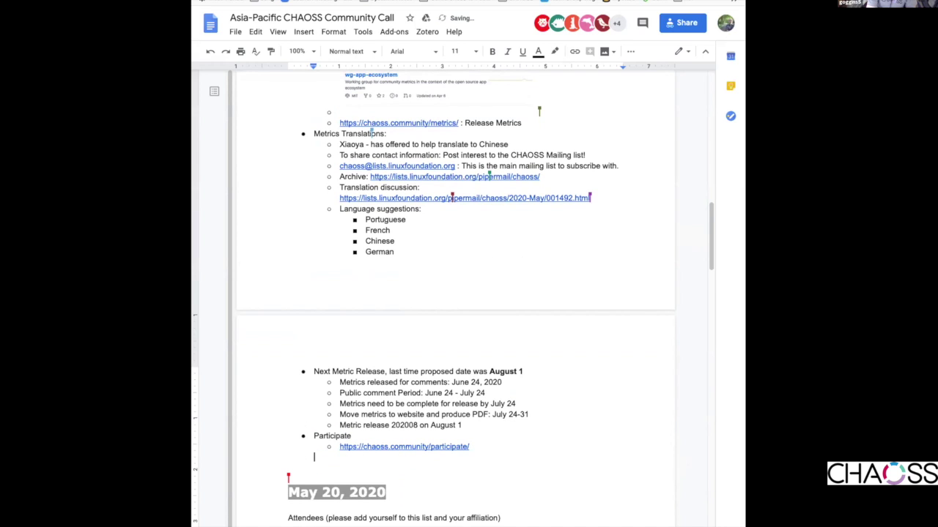
{"action": "key", "text": "Up"}
{"action": "key", "text": "Up"}
{"action": "key", "text": "Up"}
{"action": "key", "text": "Up"}
{"action": "key", "text": "Up"}
{"action": "key", "text": "Up"}
{"action": "key", "text": "Up"}
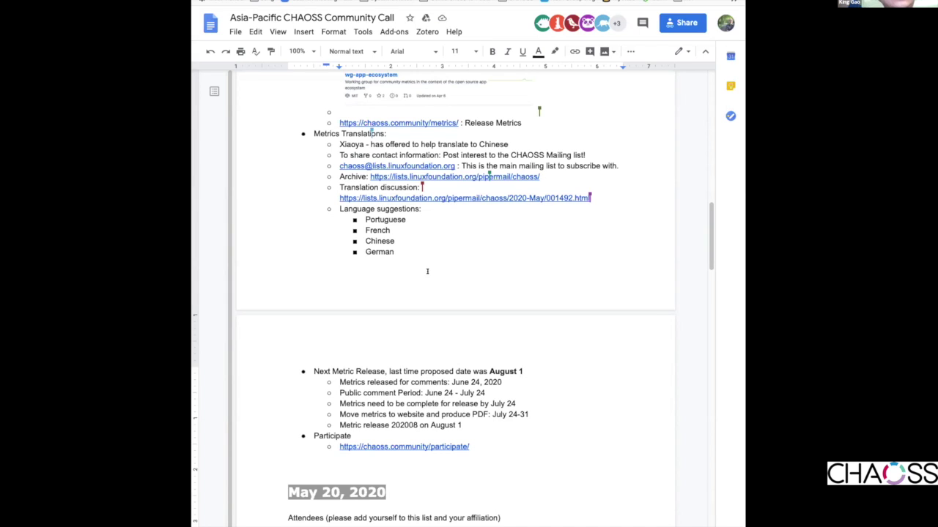
- Append '(Mandarin)' to the Chinese language suggestion
{"action": "left_click", "coordinate": [419, 241]}
{"action": "type", "text": "("}
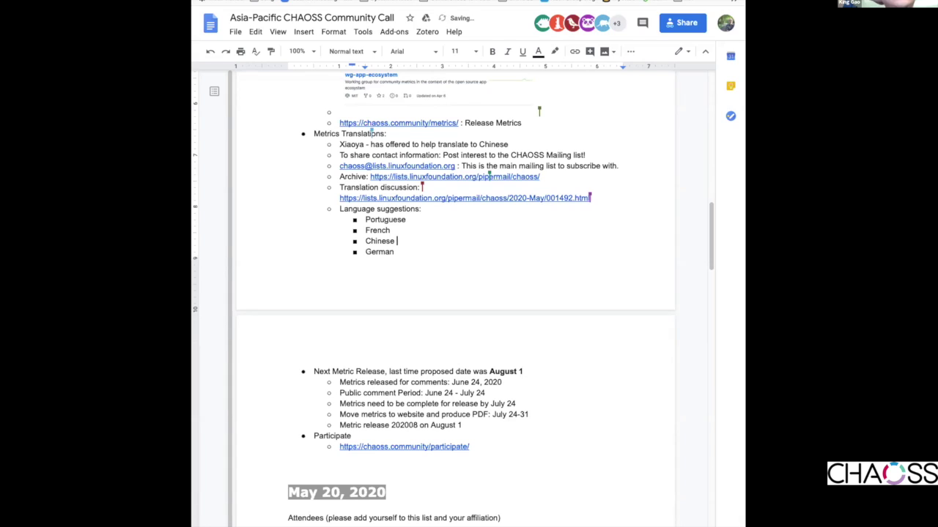
{"action": "type", "text": "Mandarin)"}
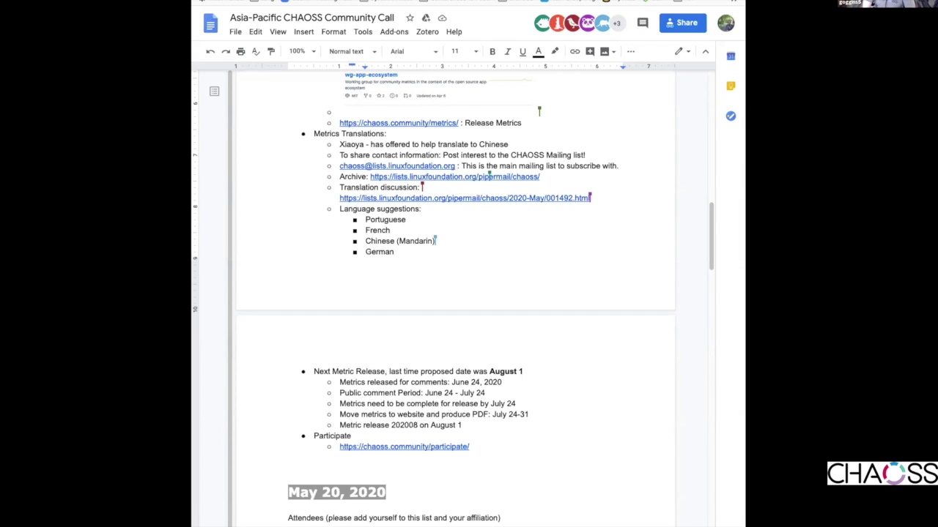
- Go to the CHAOSS website's Participate > Calendar page and copy its URL
{"action": "key", "text": "ctrl+Tab"}
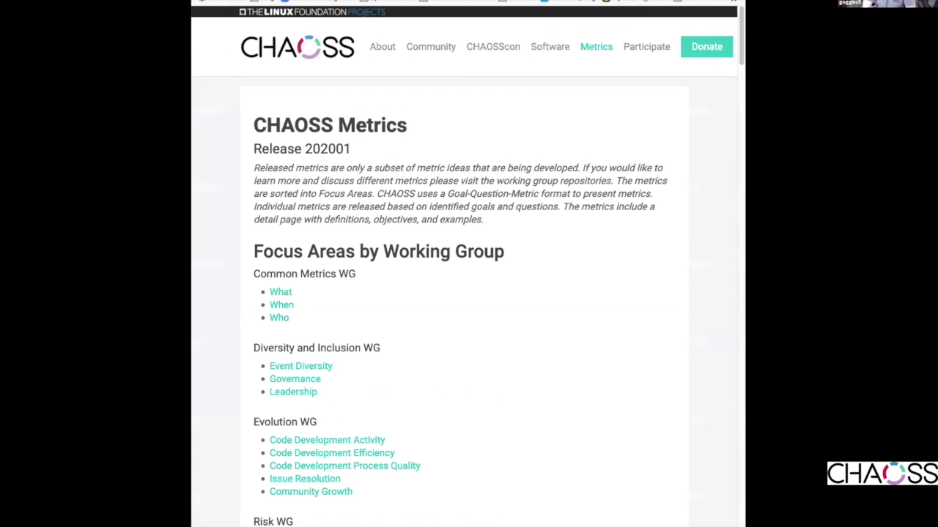
{"action": "mouse_move", "coordinate": [647, 46]}
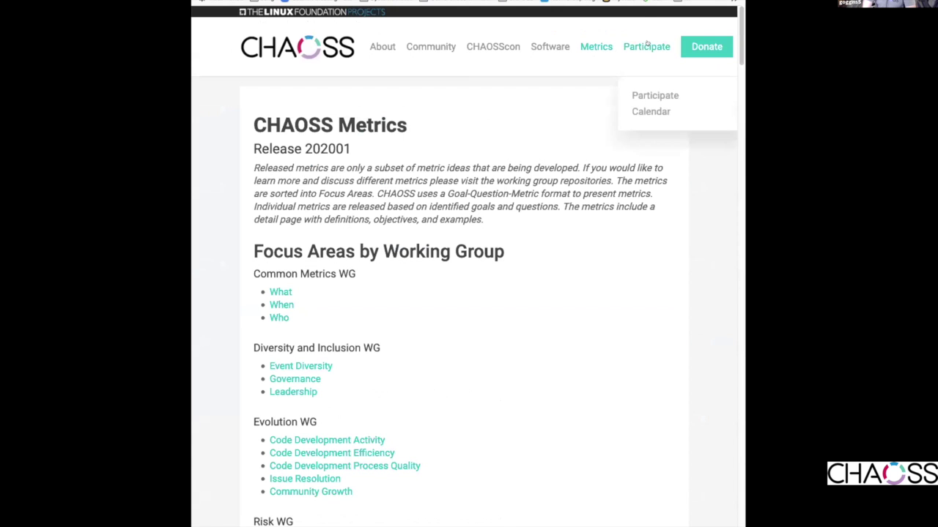
{"action": "left_click", "coordinate": [637, 112]}
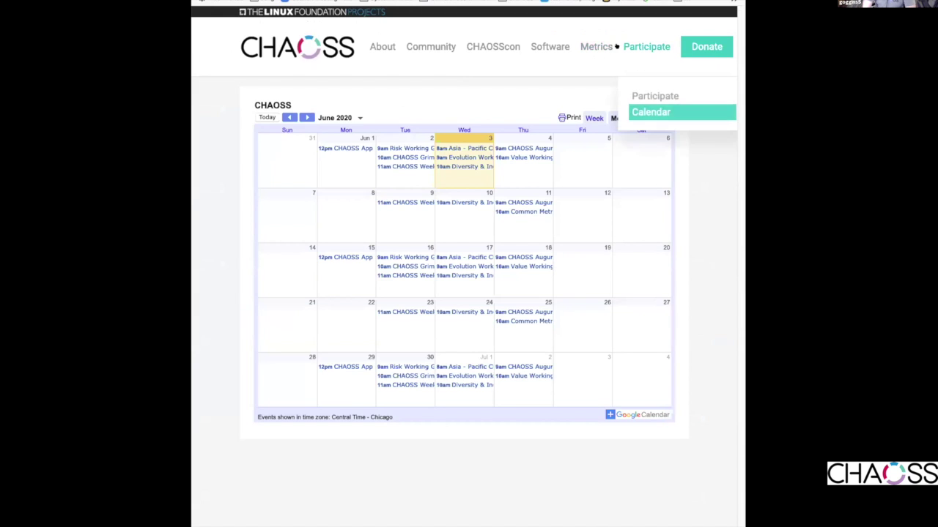
{"action": "left_click", "coordinate": [376, 1]}
{"action": "right_click", "coordinate": [376, 1]}
{"action": "left_click", "coordinate": [410, 11]}
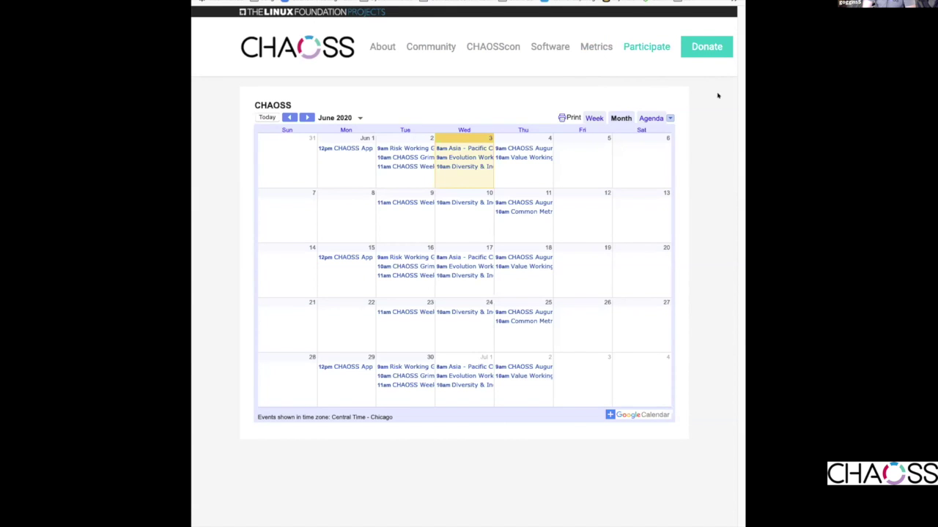
- Add a 'Working Group Meeting Times:' sub-bullet with the pasted CHAOSS calendar URL, then return to the calendar
{"action": "mouse_move", "coordinate": [657, 47]}
{"action": "left_click", "coordinate": [618, 2]}
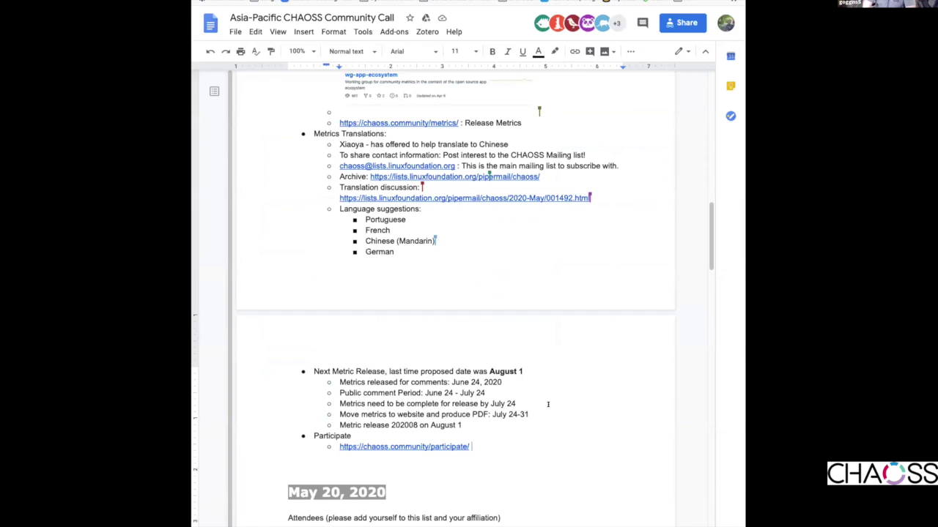
{"action": "key", "text": "Return"}
{"action": "type", "text": "Working Group Meeting Times:"}
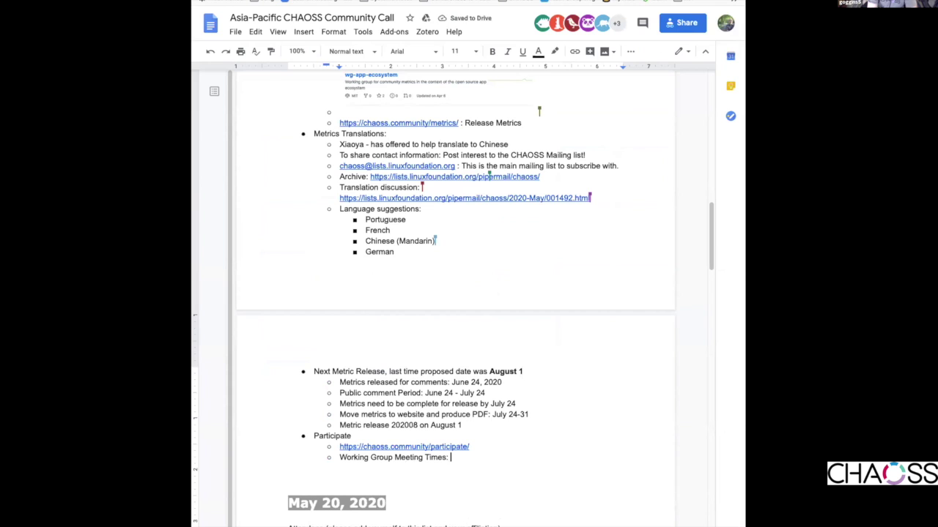
{"action": "key", "text": "ctrl+v"}
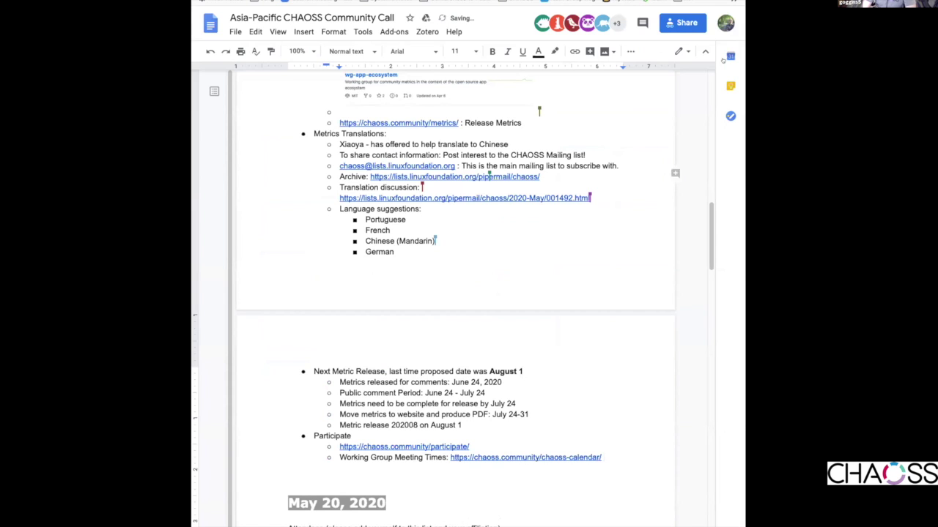
{"action": "left_click", "coordinate": [641, 3]}
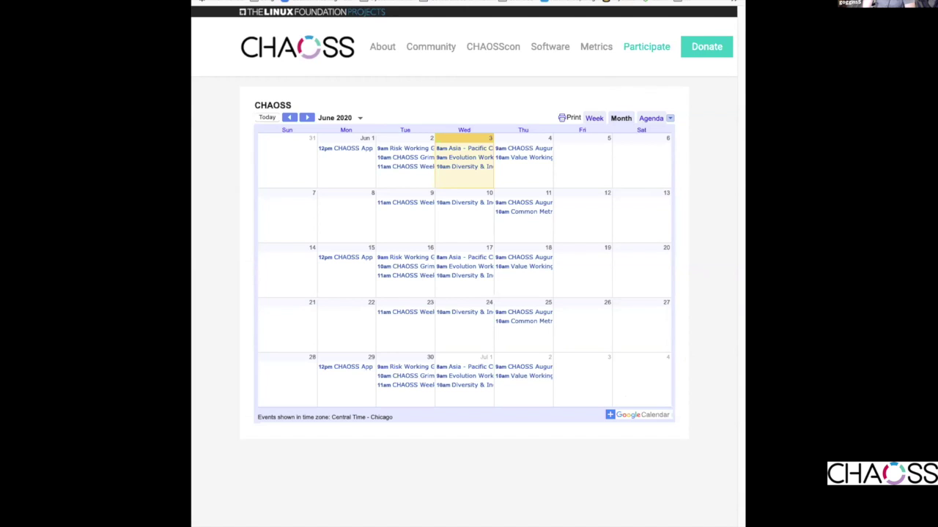
- Return to the Google Docs meeting notes after reviewing the June 2020 calendar
{"action": "key", "text": "ctrl+Tab"}
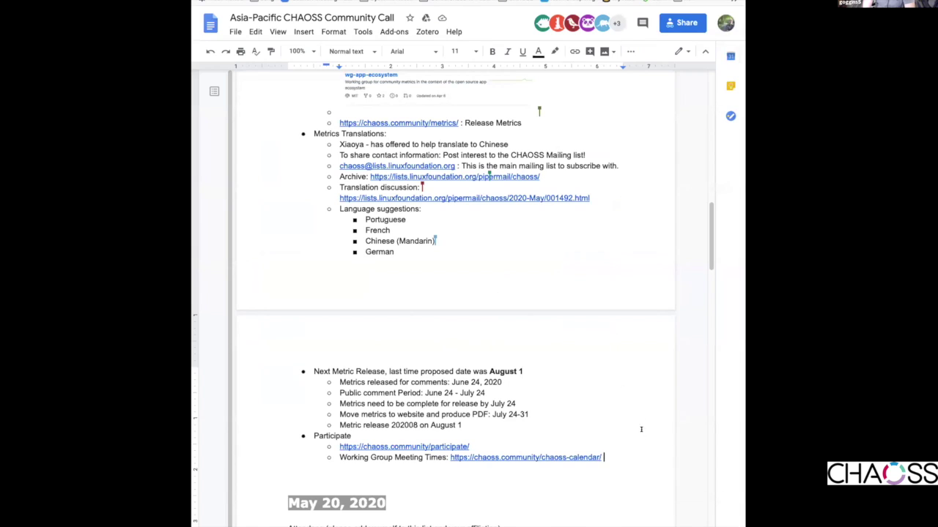
- Add an indented AI item: a participant will export the Google calendar and share it as an '.ics' file
{"action": "key", "text": "Return"}
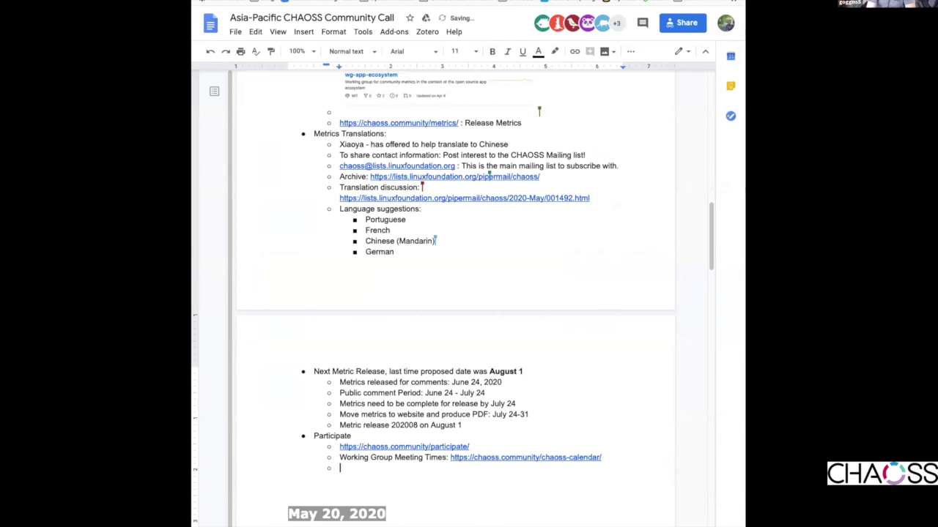
{"action": "key", "text": "Tab"}
{"action": "type", "text": "AI:"}
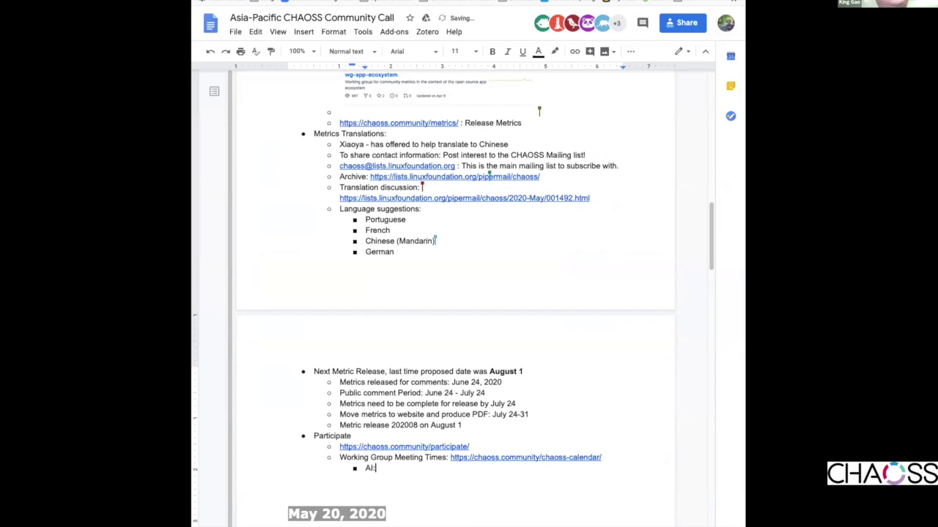
{"action": "type", "text": " Will "}
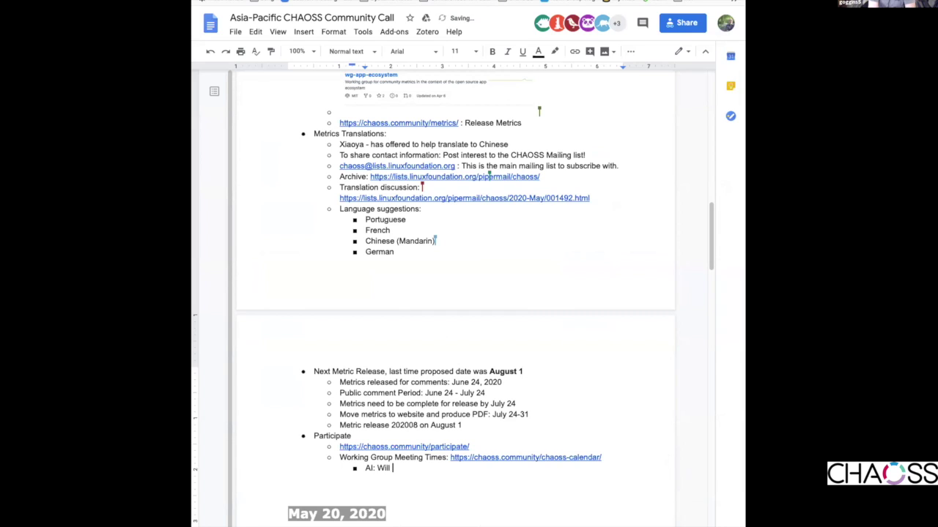
{"action": "type", "text": "be"}
{"action": "key", "text": "BackSpace"}
{"action": "key", "text": "BackSpace"}
{"action": "key", "text": "BackSpace"}
{"action": "key", "text": "BackSpace"}
{"action": "key", "text": "BackSpace"}
{"action": "key", "text": "BackSpace"}
{"action": "key", "text": "BackSpace"}
{"action": "type", "text": "Sean will export go"}
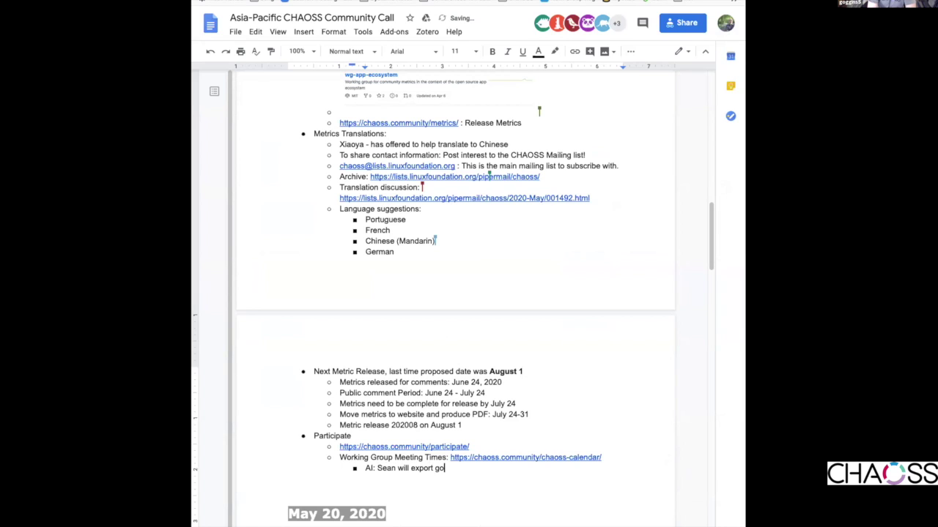
{"action": "type", "text": "ogle calendar and "}
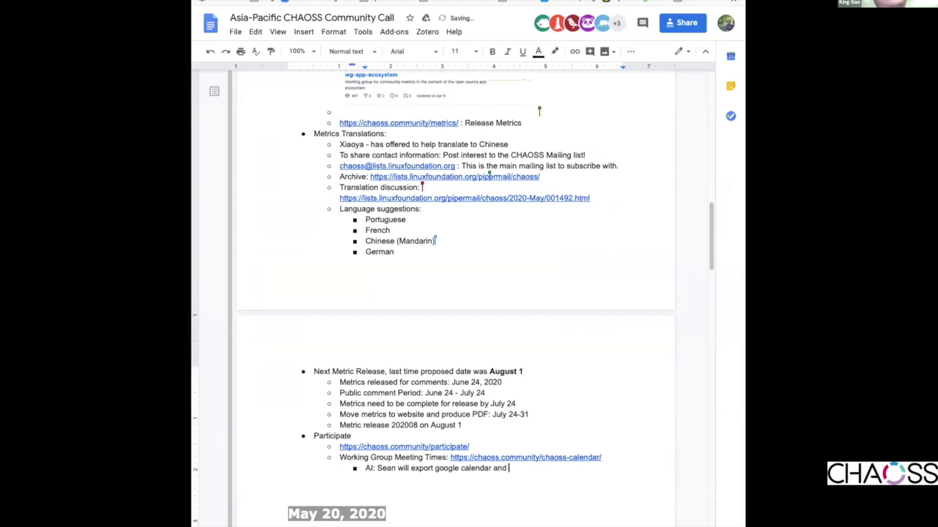
{"action": "type", "text": "share to the mailing list as an "}
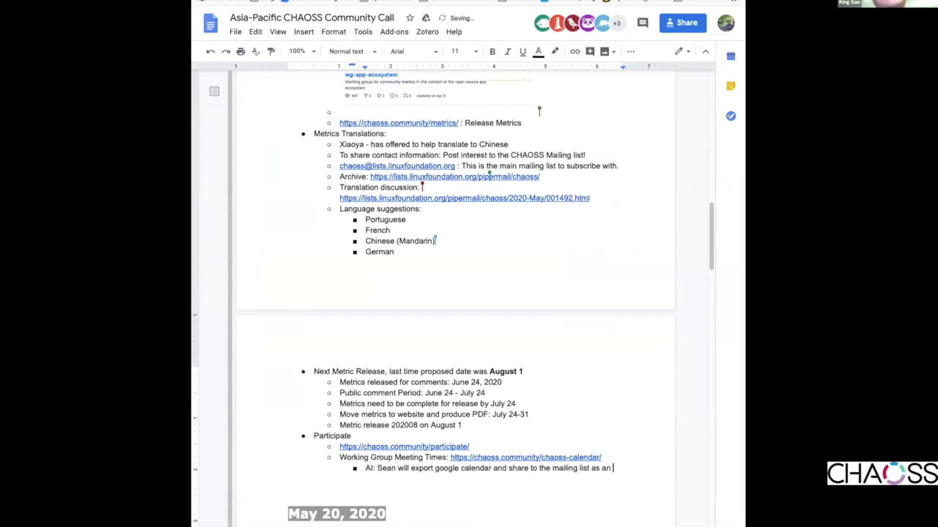
{"action": "type", "text": "\".ics\""}
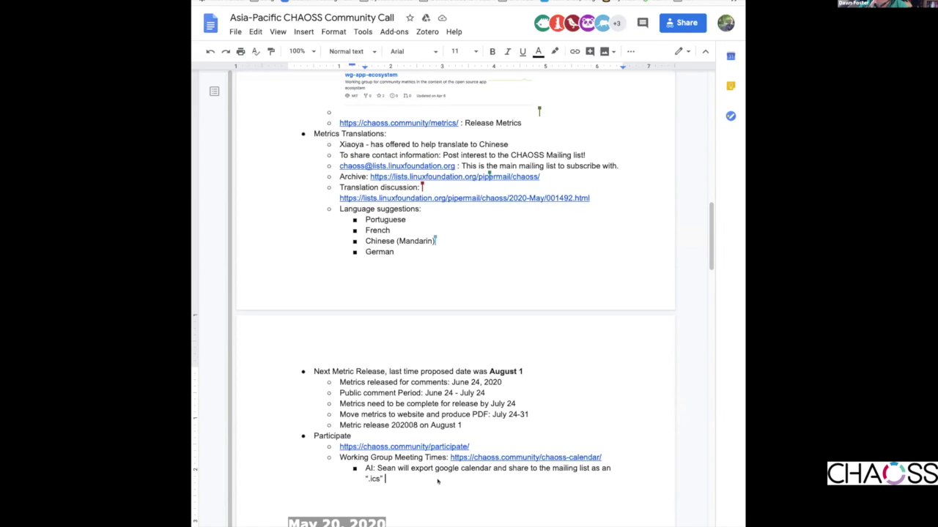
- Add an AI item on sharing slides with a confidential notation, approved for sharing in the CHAOSS Community
{"action": "key", "text": "Return"}
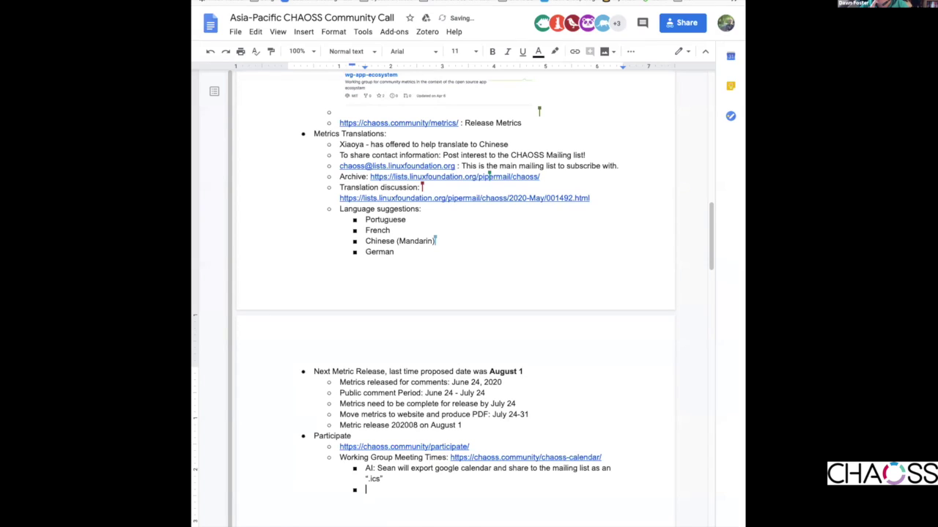
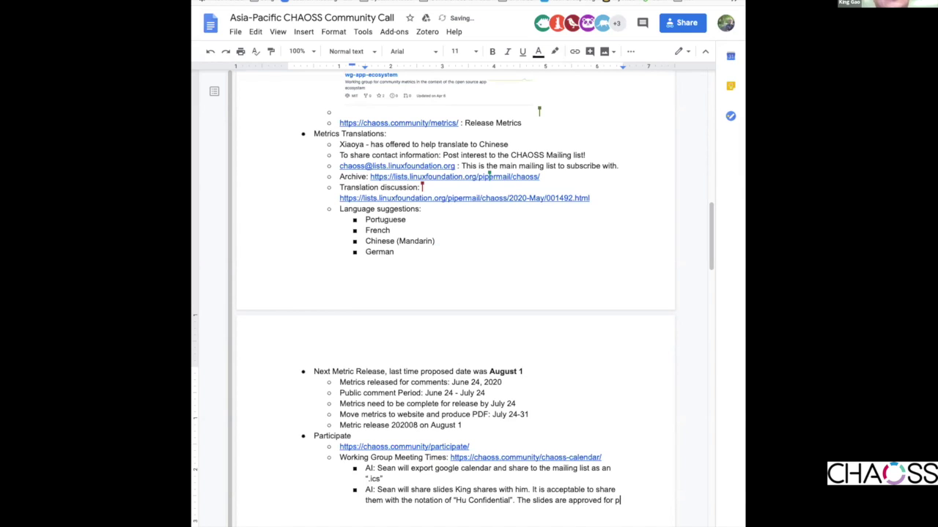
{"action": "key", "text": "BackSpace"}
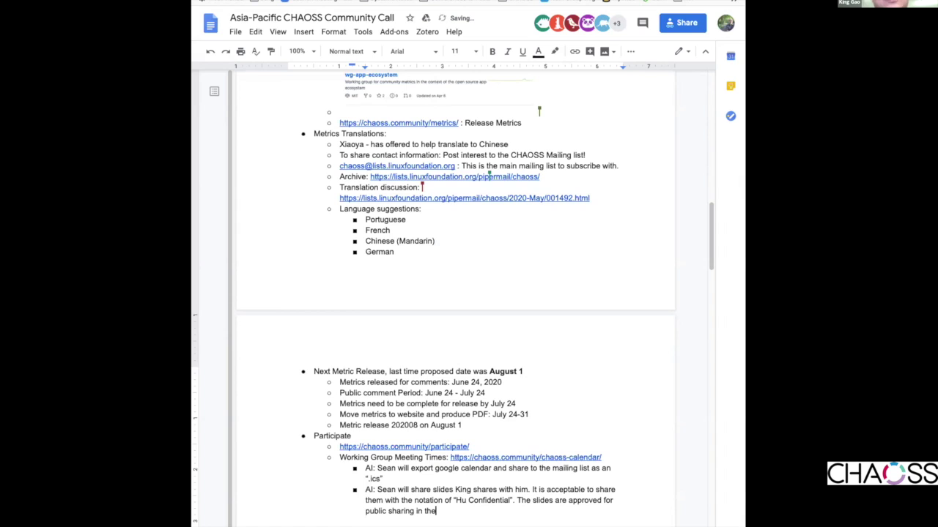
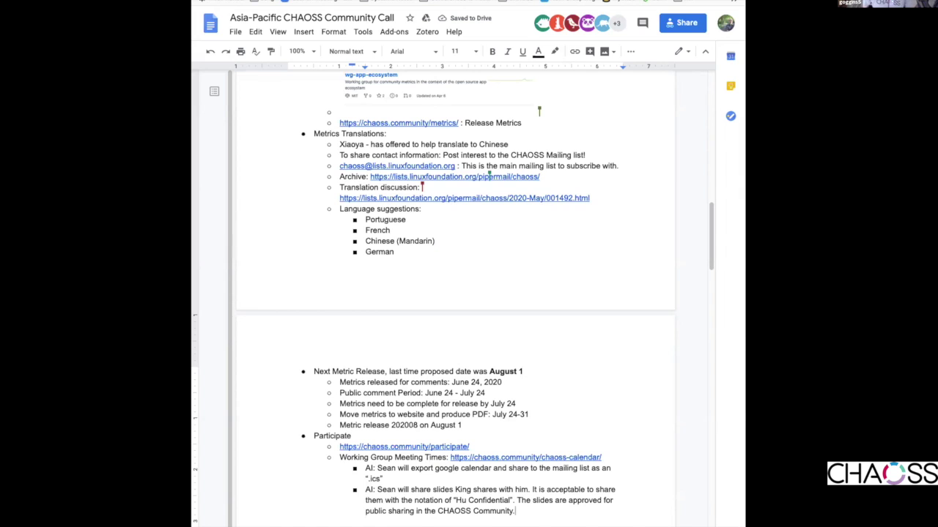